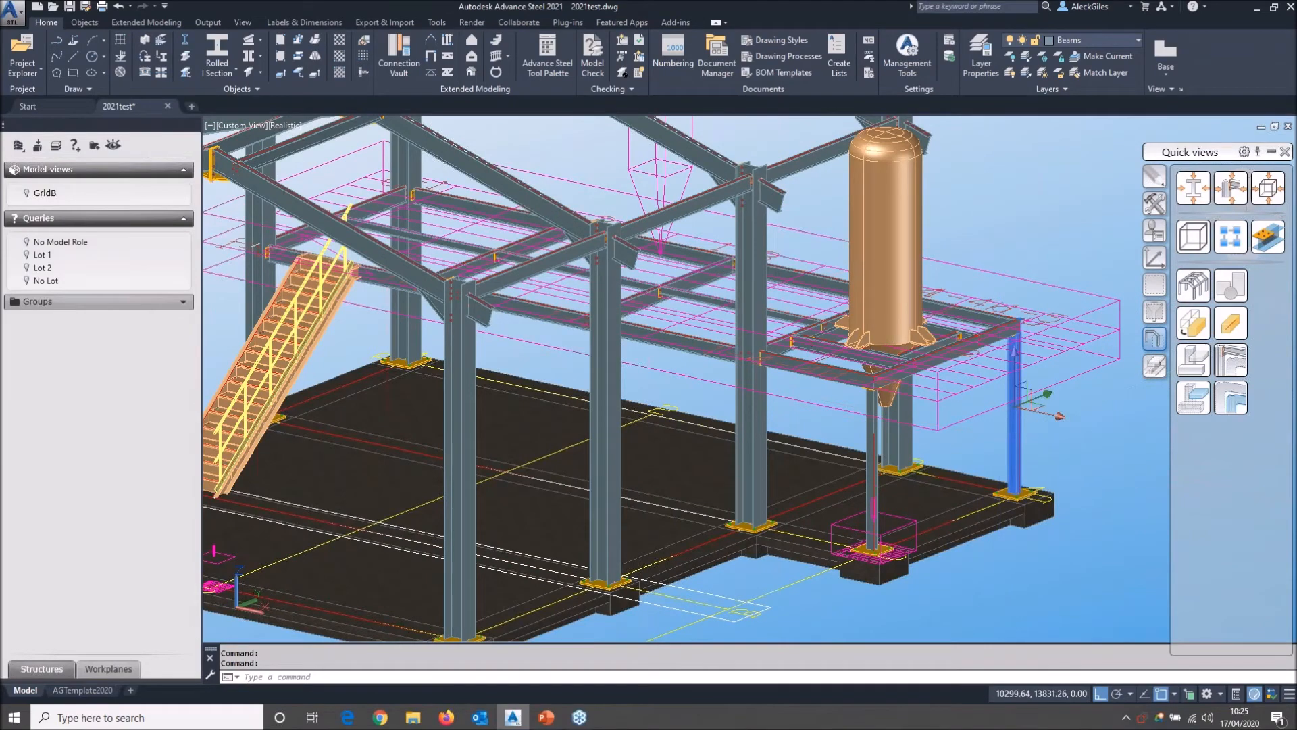
# Show the assembly detail drawing of the selected corner column and close the drawing again.
pyautogui.rightClick(979, 473)
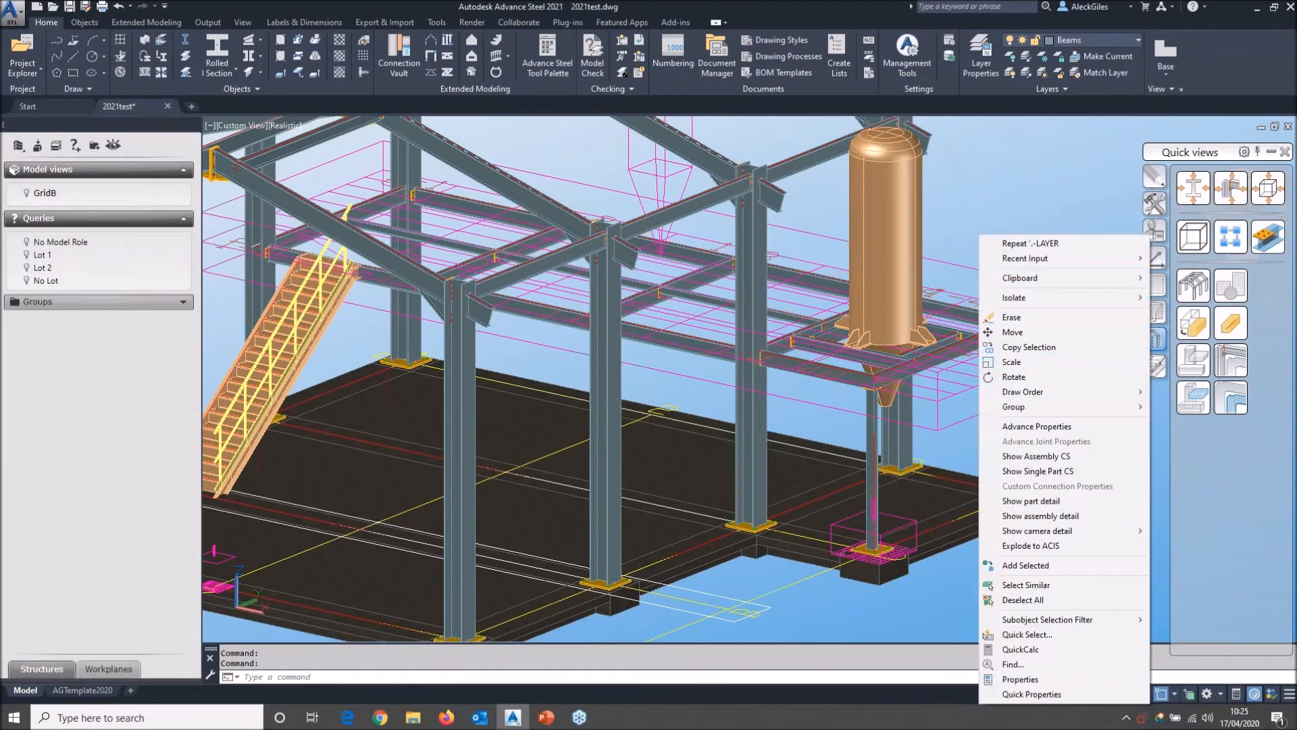
pyautogui.click(1016, 517)
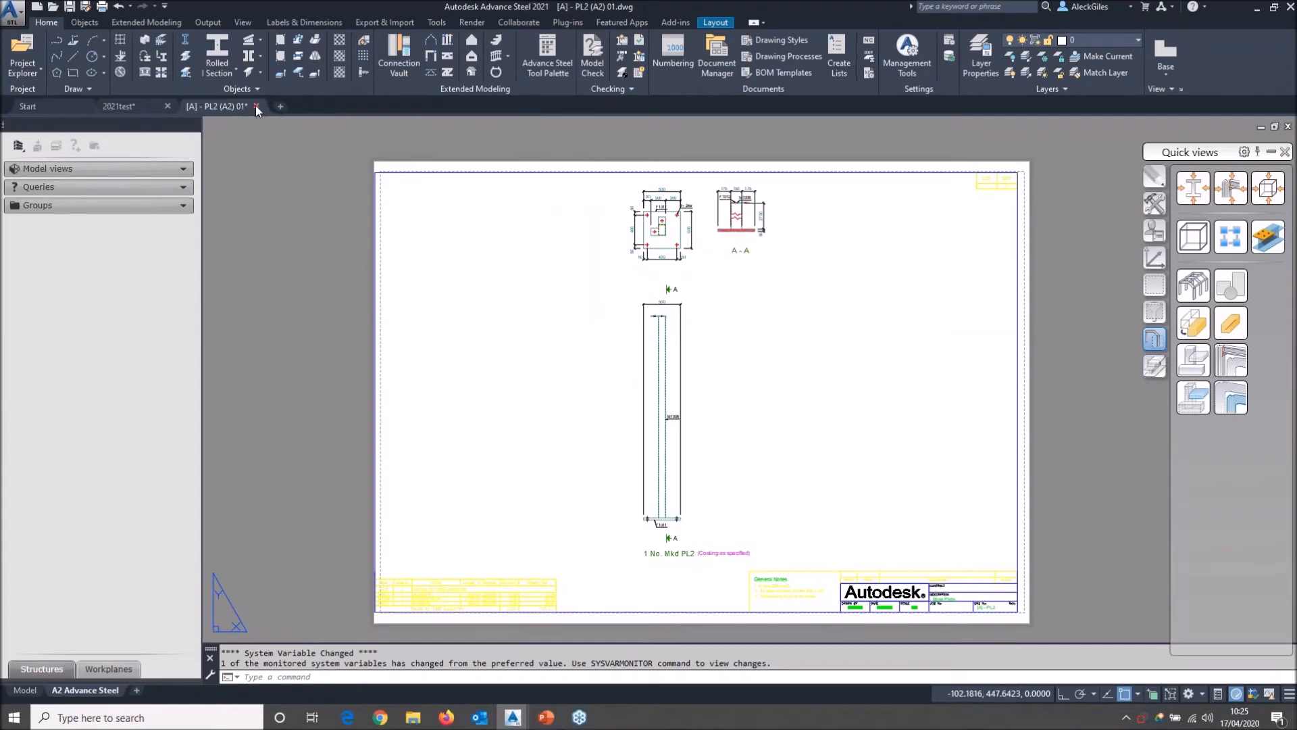
pyautogui.click(257, 106)
pyautogui.click(671, 388)
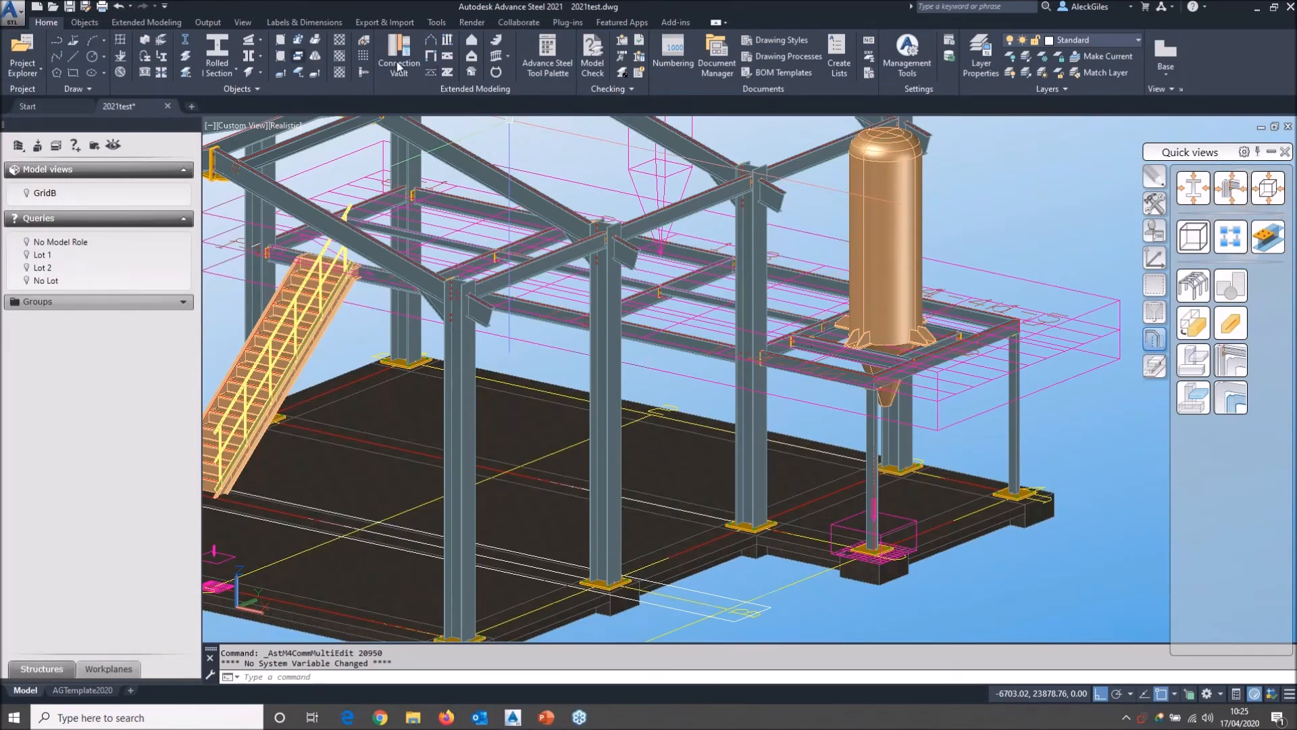
# Delete the detail drawings [A] - PL1 (A2) 01.dwg and [A] - PL2 (A2) 01.dwg through the Document Manager.
pyautogui.click(713, 61)
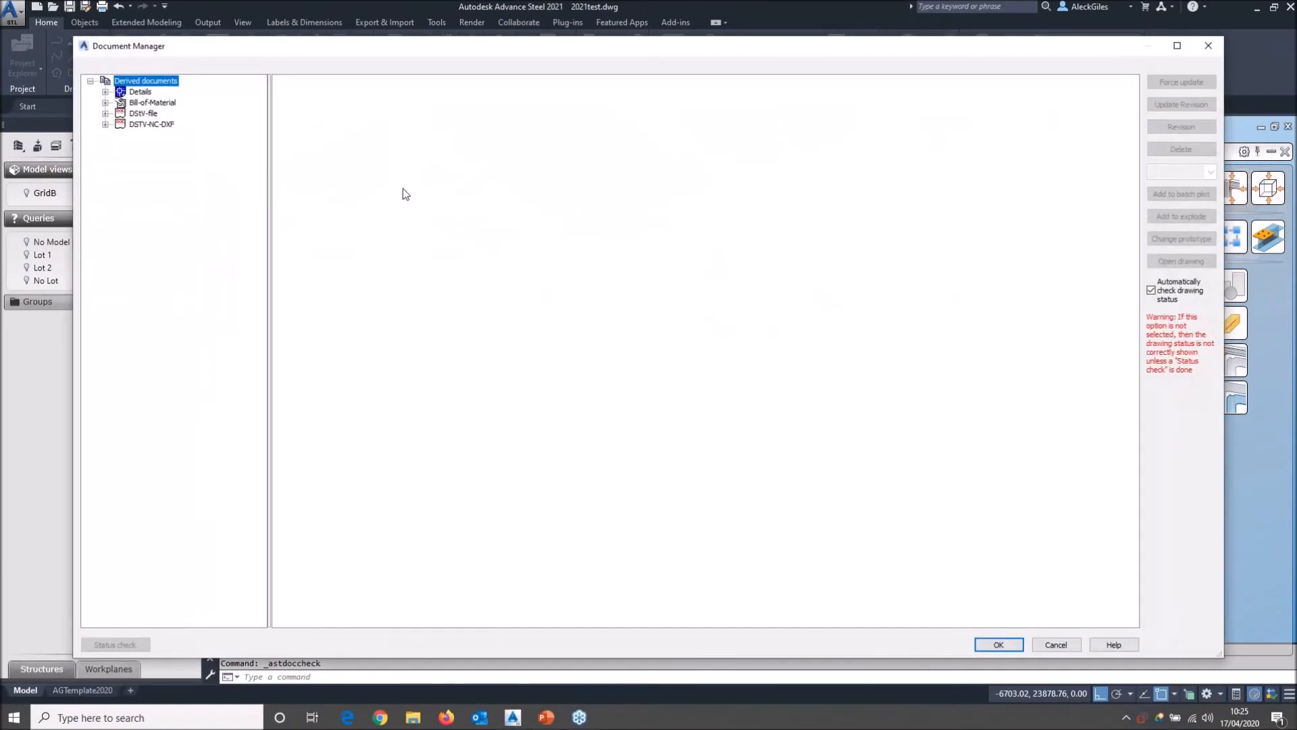
pyautogui.click(105, 92)
pyautogui.click(120, 102)
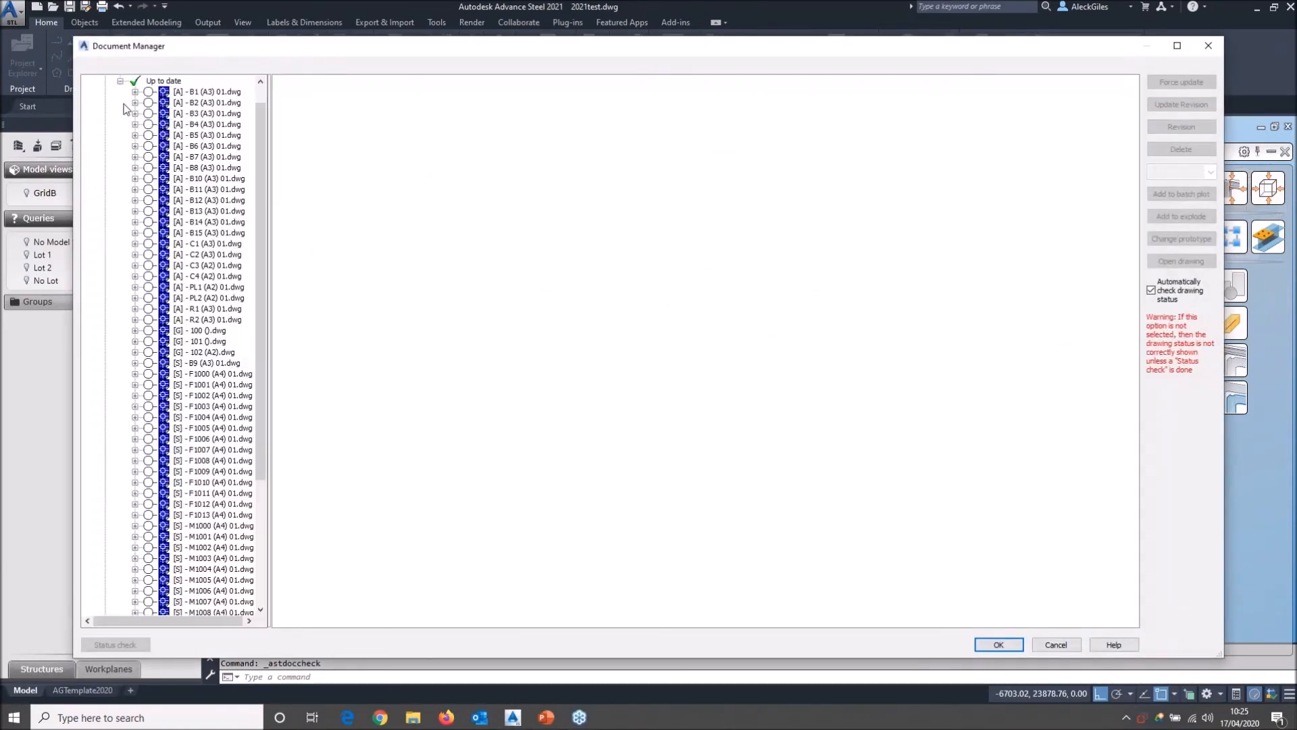
pyautogui.click(203, 287)
pyautogui.keyDown('ctrl'); pyautogui.click(207, 298); pyautogui.keyUp('ctrl')
pyautogui.click(1181, 149)
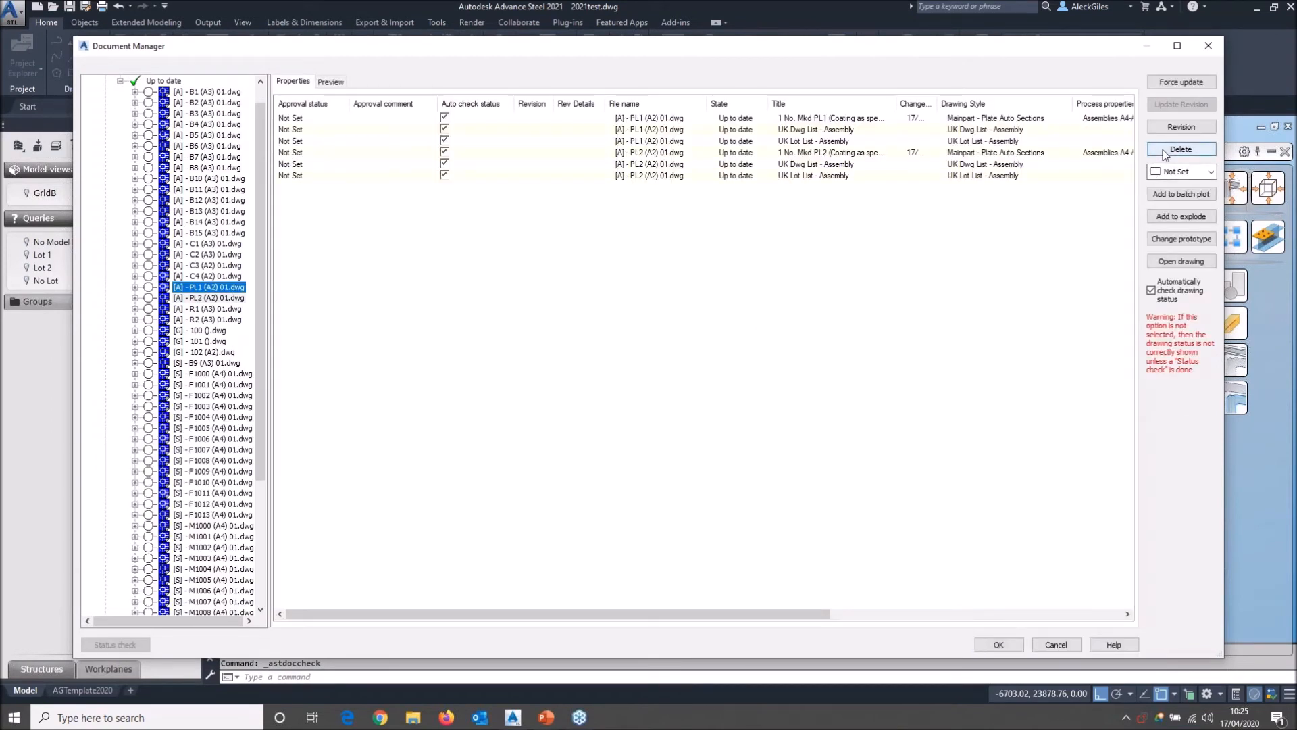
pyautogui.click(1014, 646)
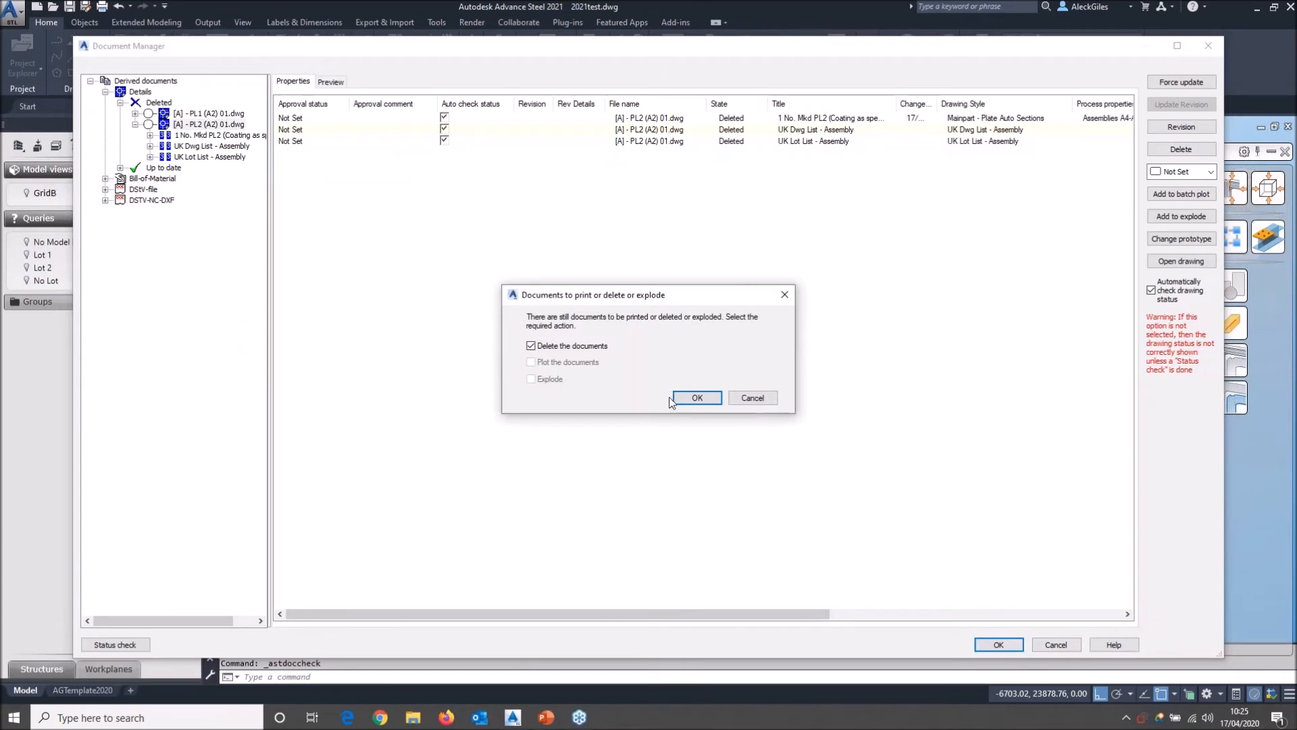
pyautogui.click(697, 398)
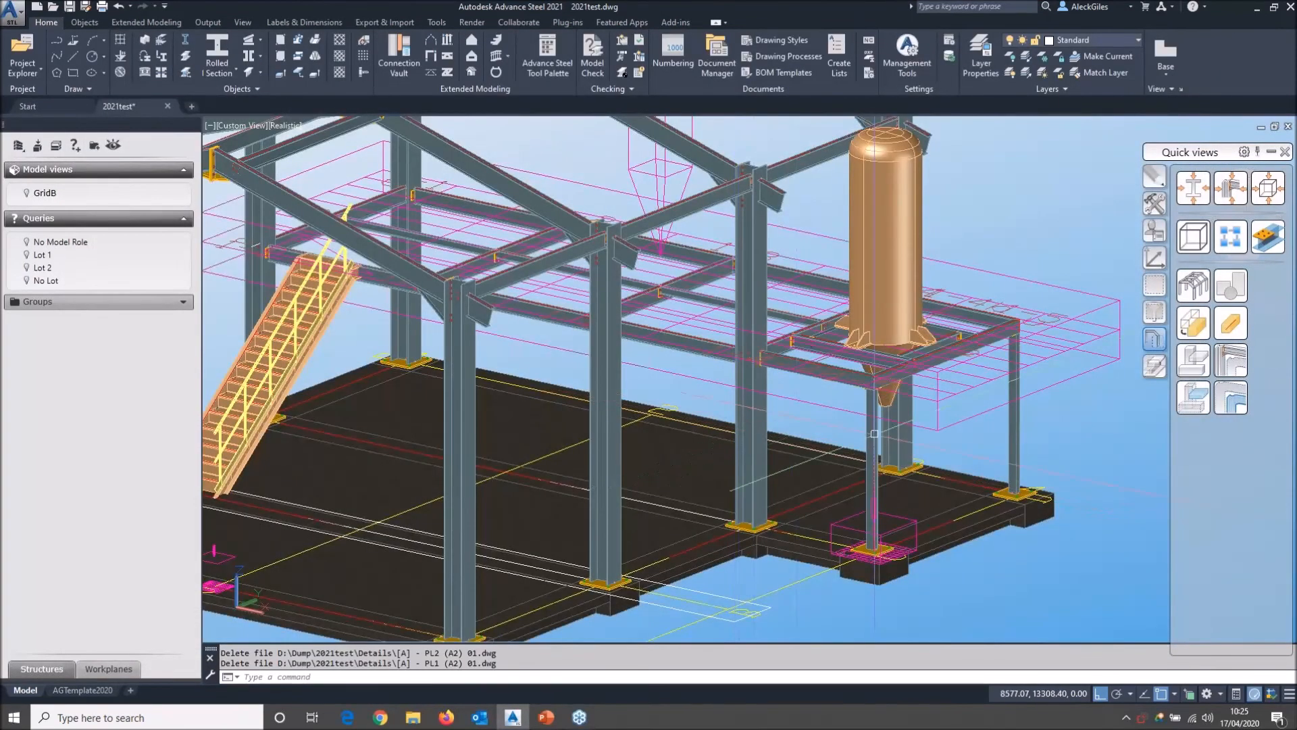
# Mark the main part of the corner column's assembly to check which part it is, and clear the marking.
pyautogui.click(215, 24)
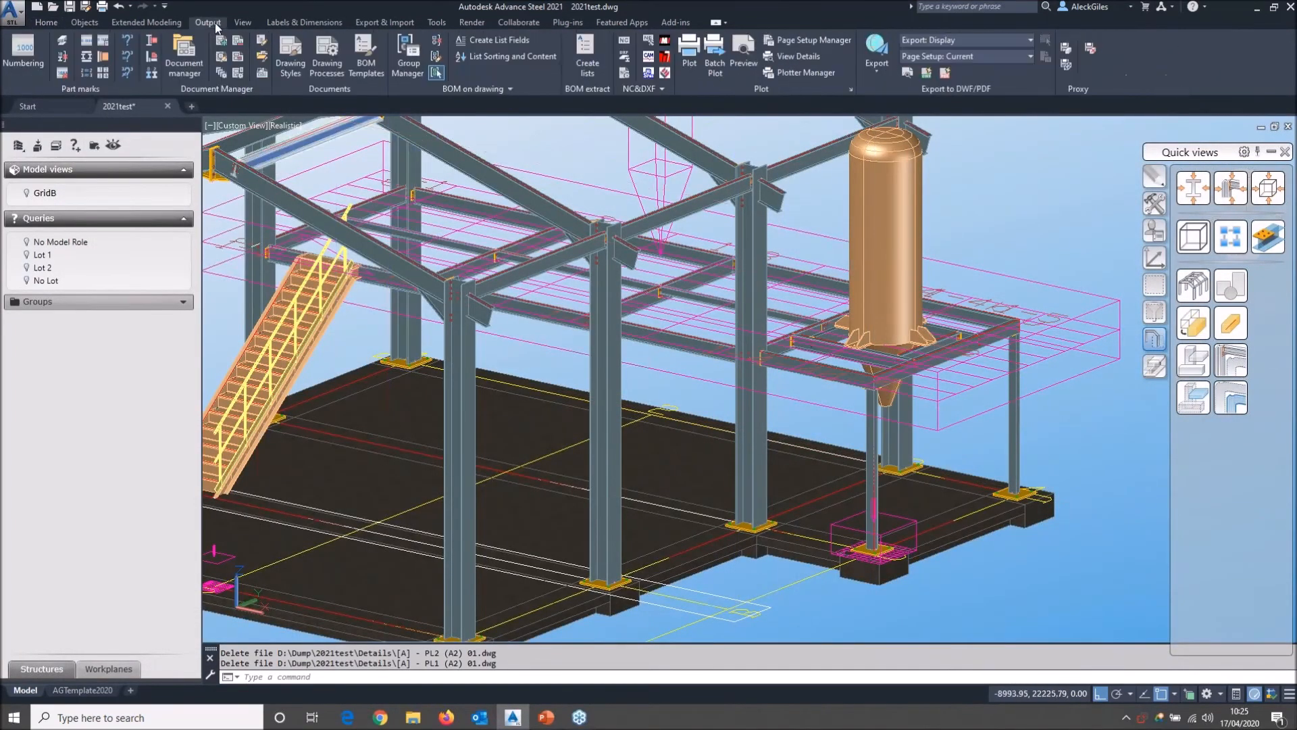
pyautogui.click(153, 42)
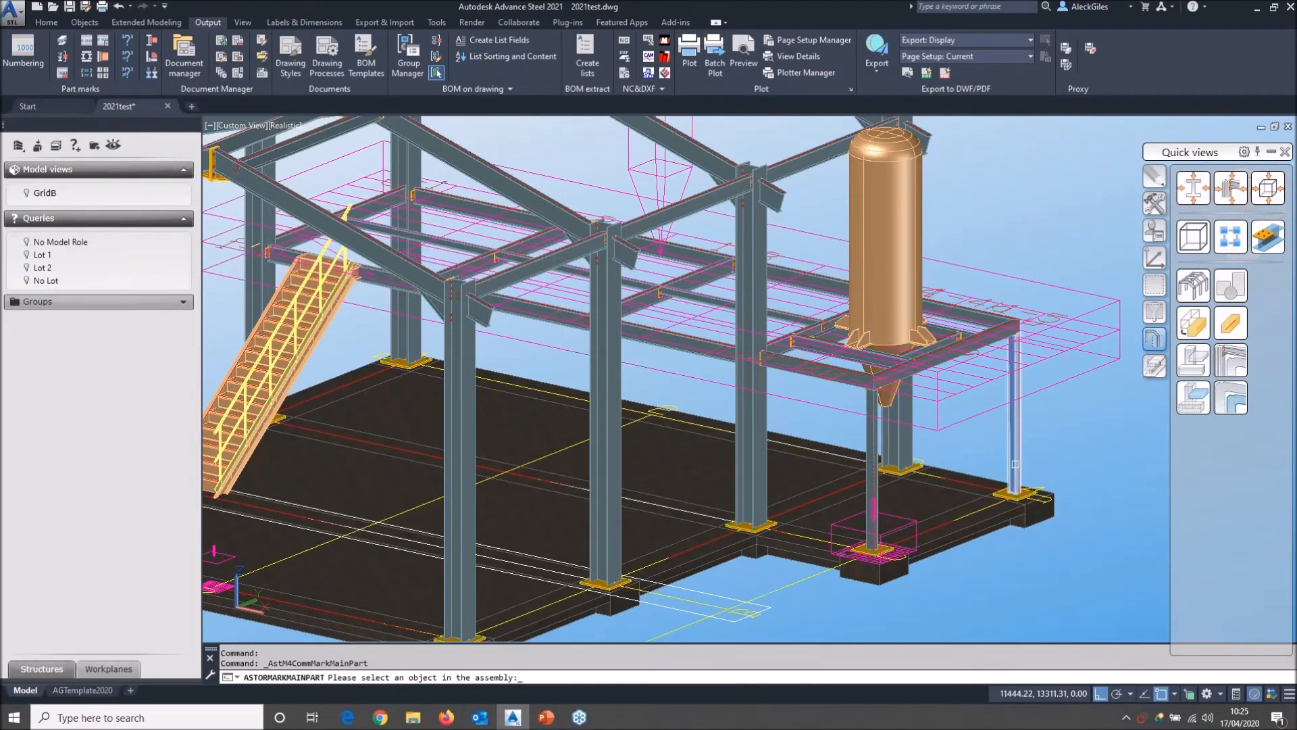
pyautogui.click(1049, 490)
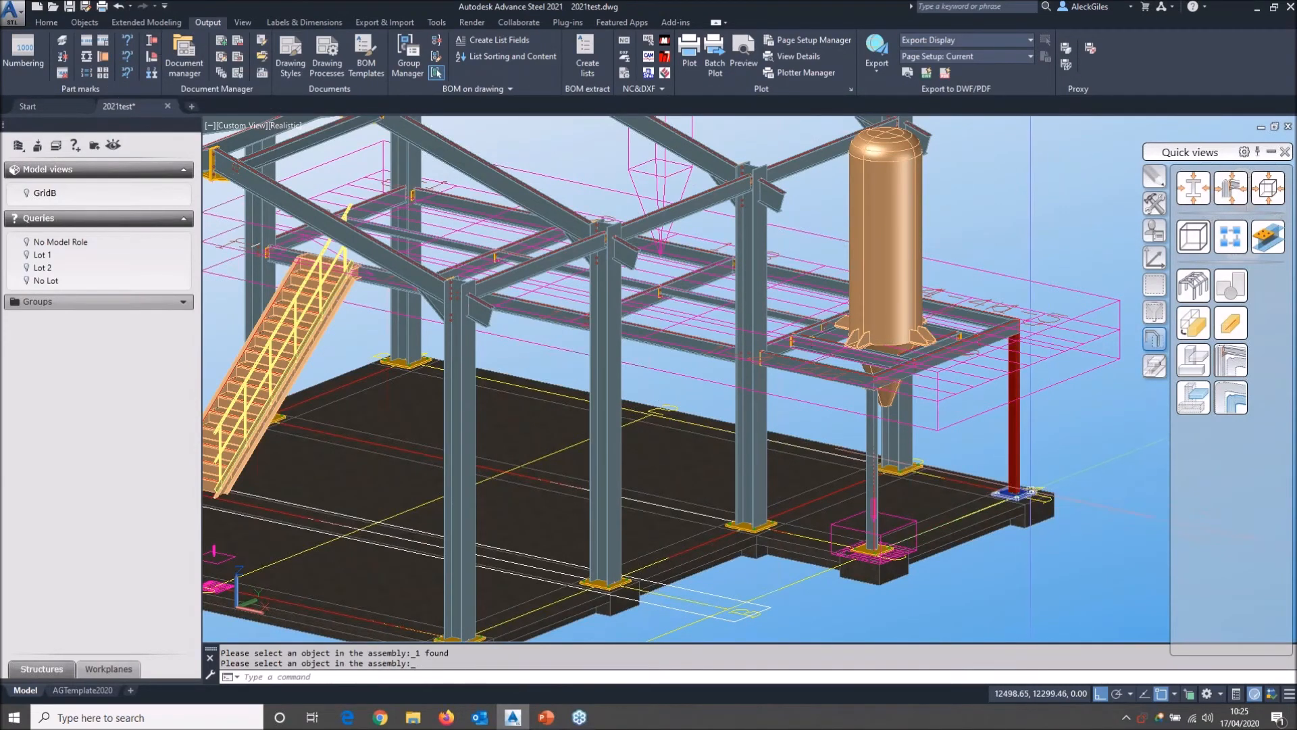
pyautogui.scroll(5, 1061, 493)
pyautogui.scroll(-6, 1063, 495)
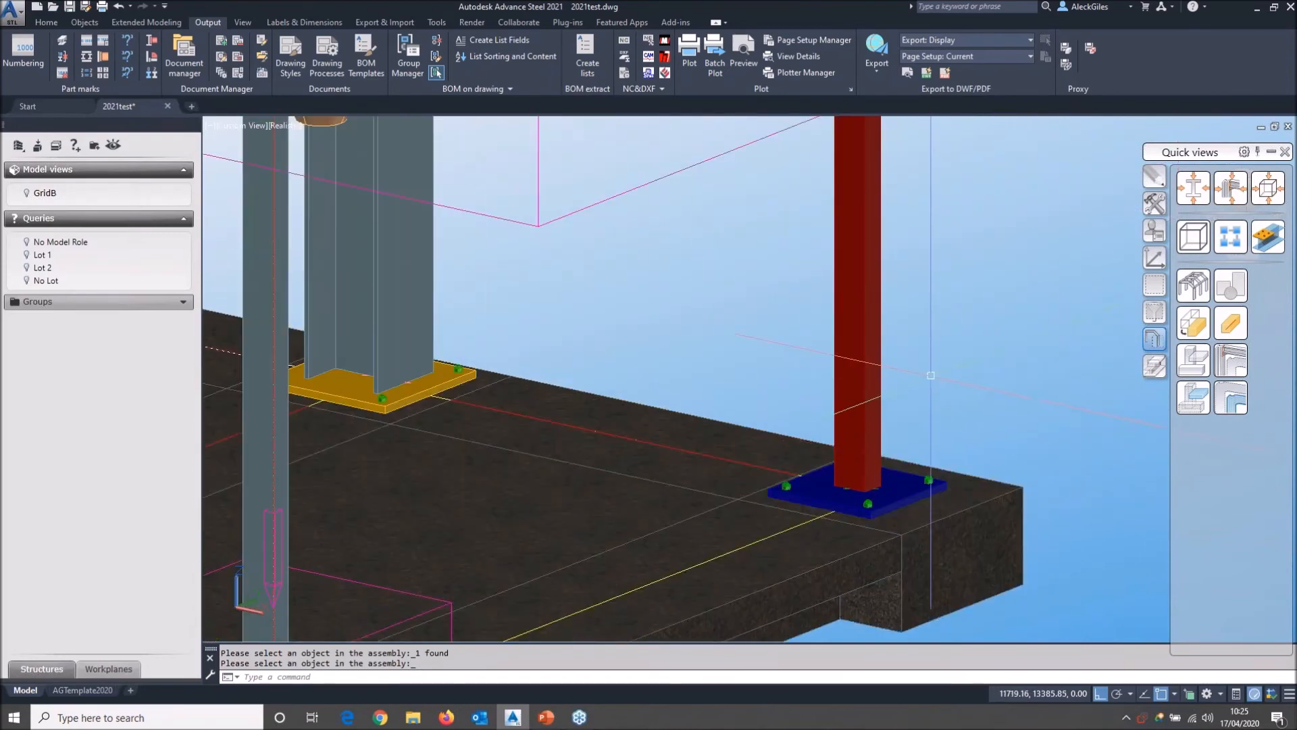
pyautogui.moveTo(945, 341); pyautogui.dragTo(948, 393, button='middle')
pyautogui.press('Return')
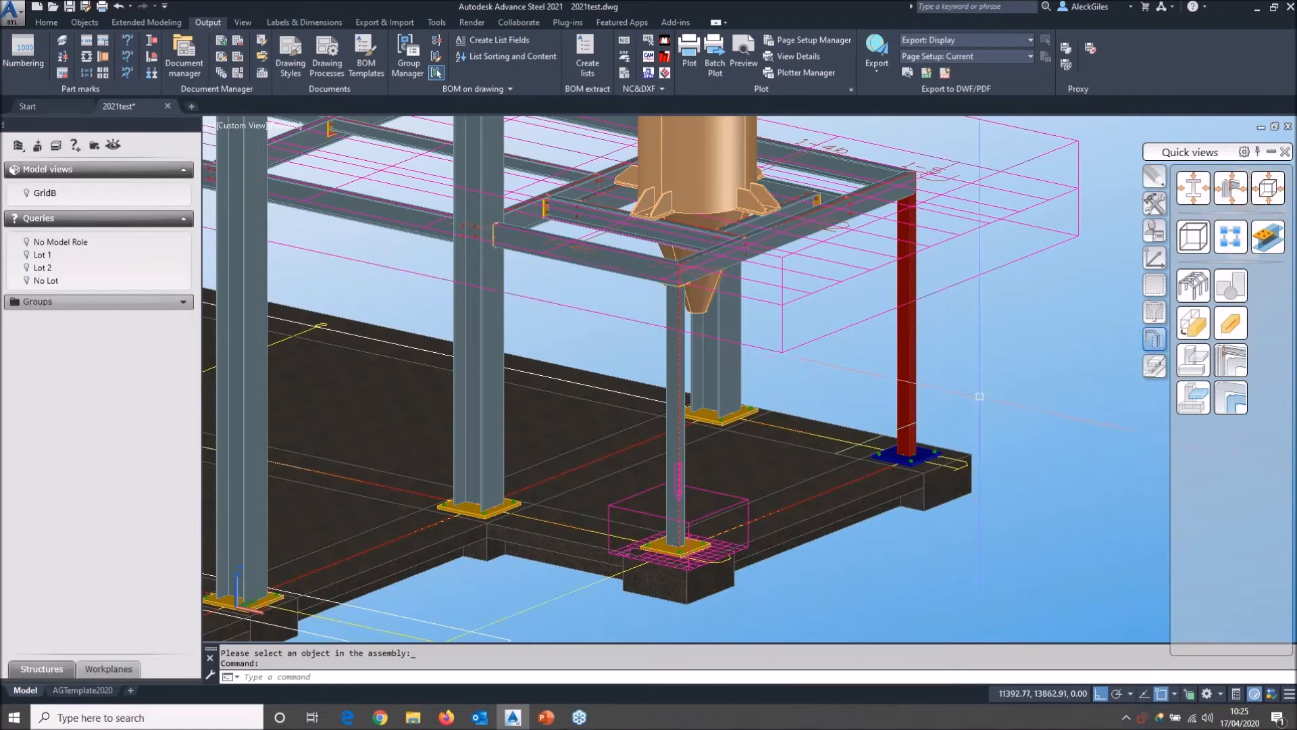
pyautogui.click(1156, 286)
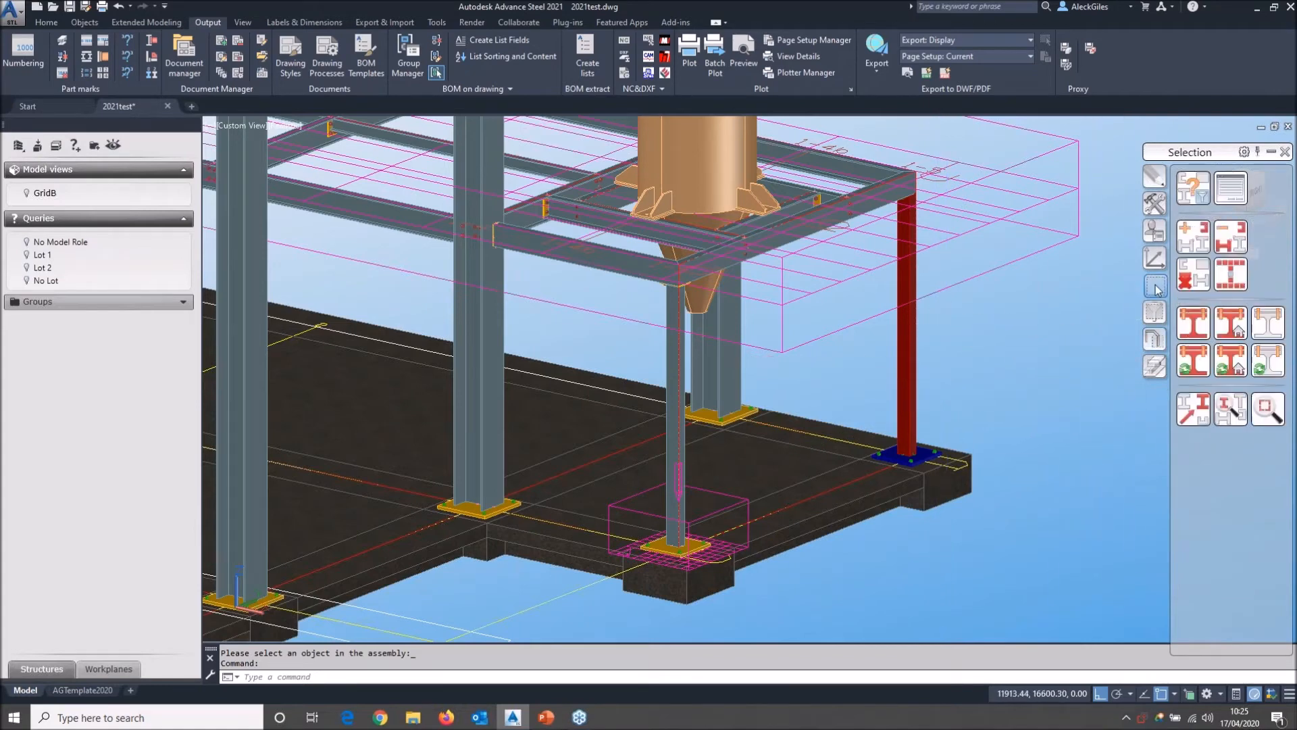
pyautogui.click(1187, 281)
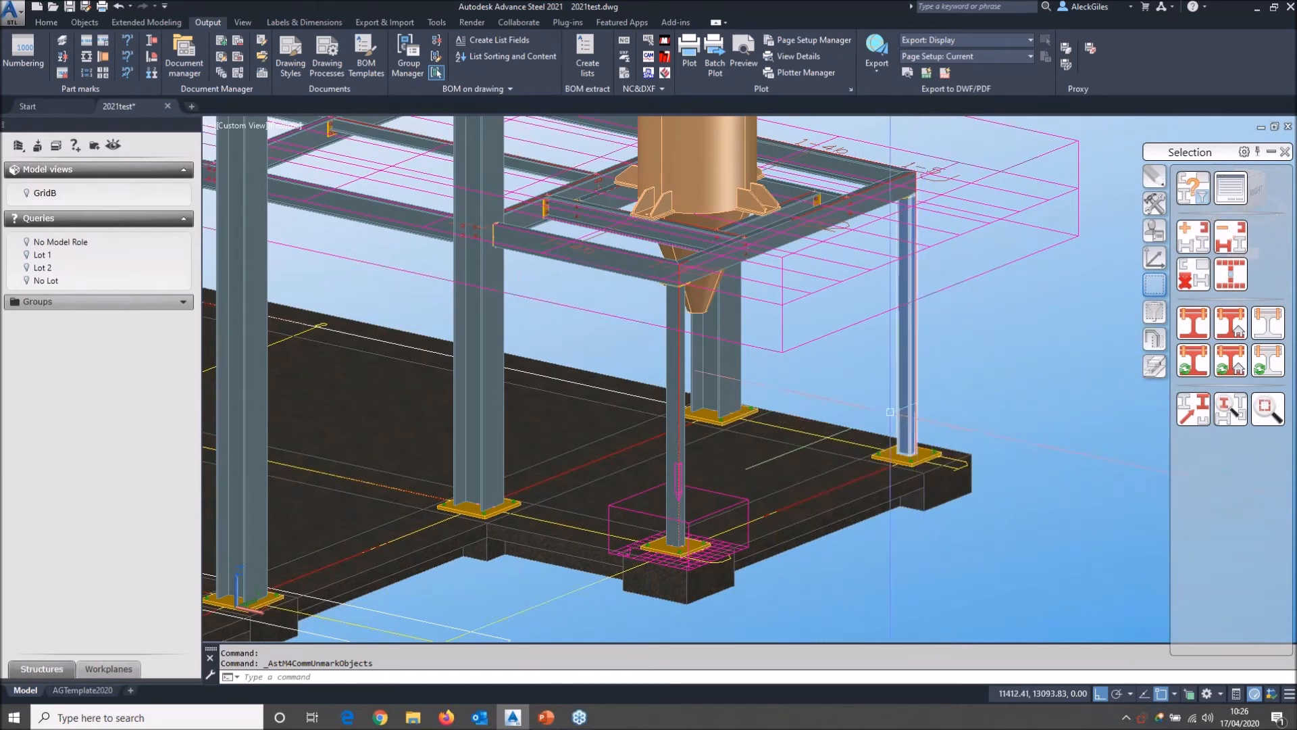
# Define the corner column as the main part of its assembly and close its properties.
pyautogui.click(107, 57)
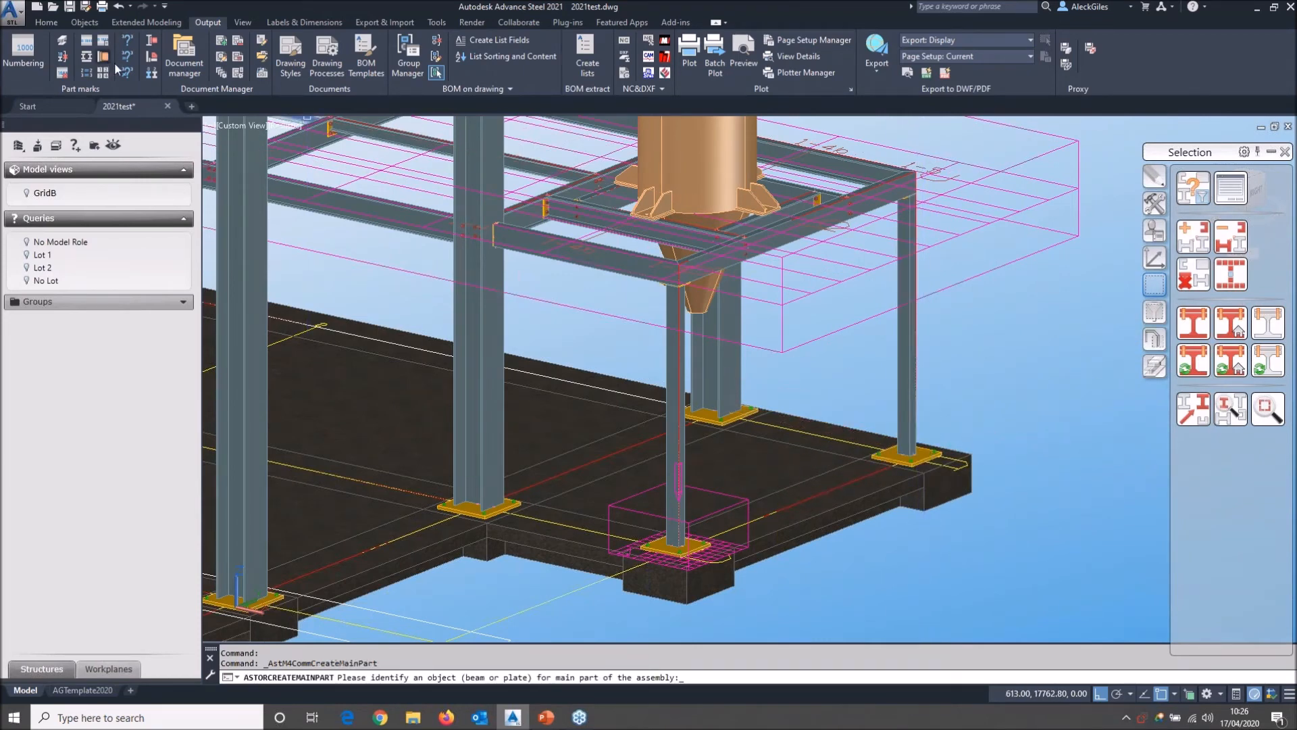
pyautogui.click(908, 364)
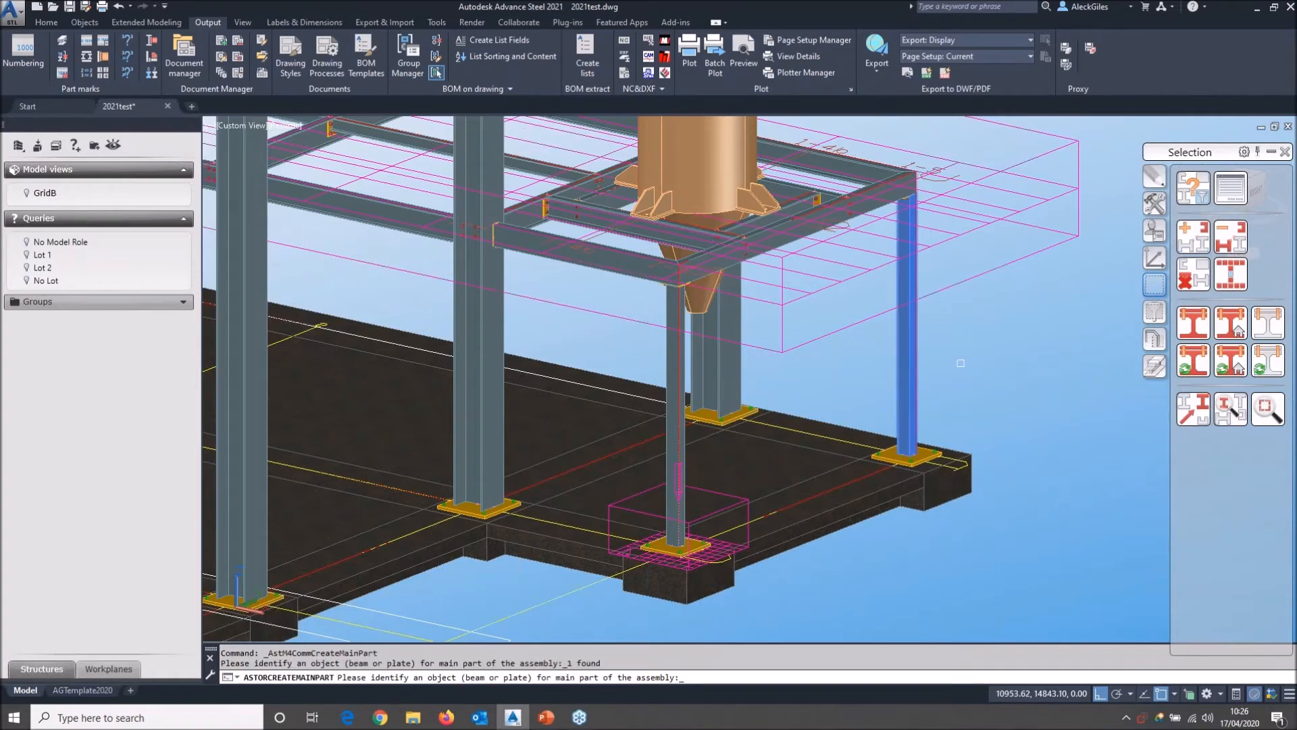
pyautogui.press('Return')
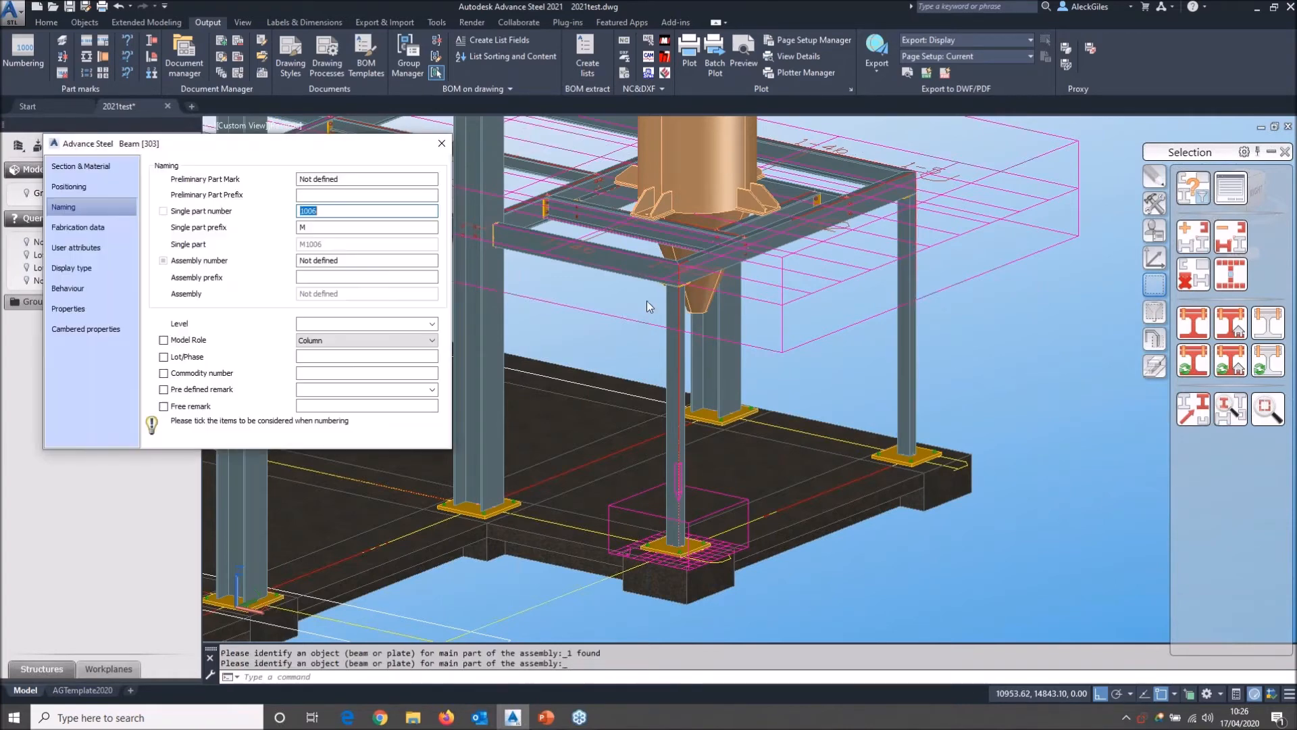
pyautogui.click(444, 145)
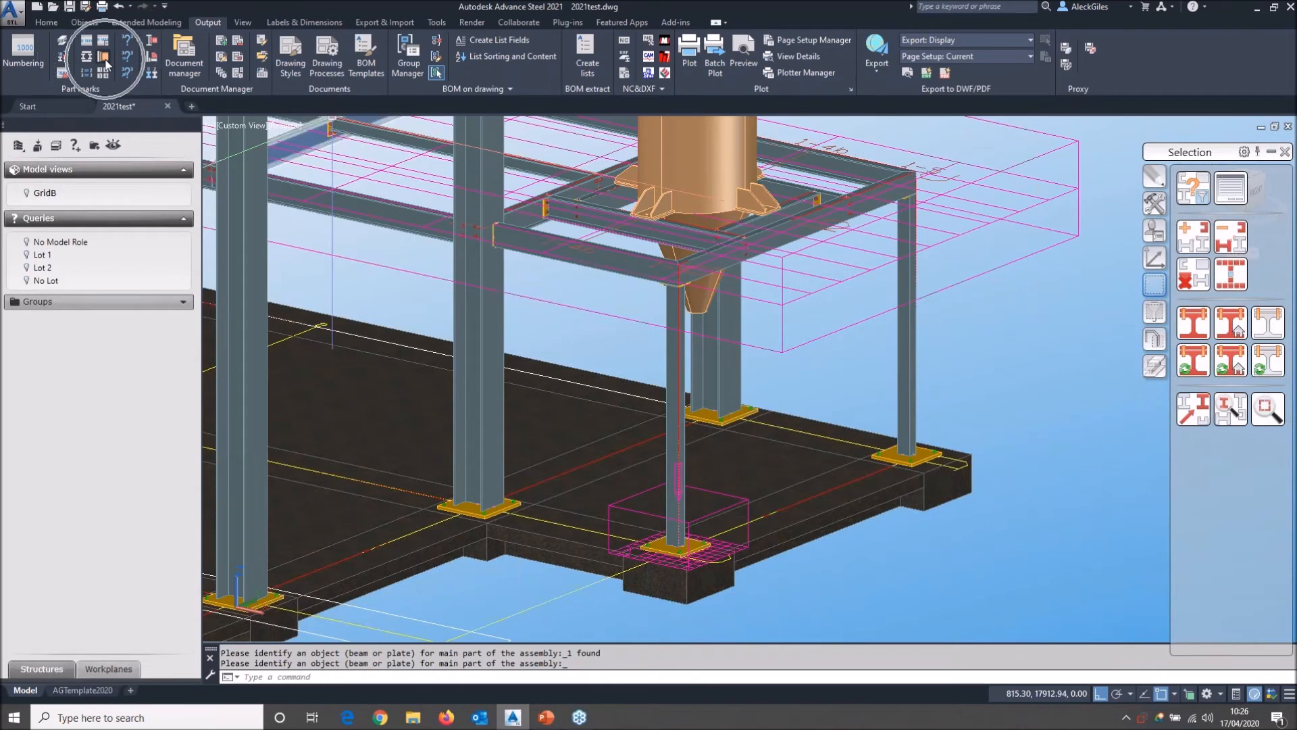
# Make the other slender column, in front of the vessel's hopper, the main part of its assembly and close its properties.
pyautogui.click(103, 58)
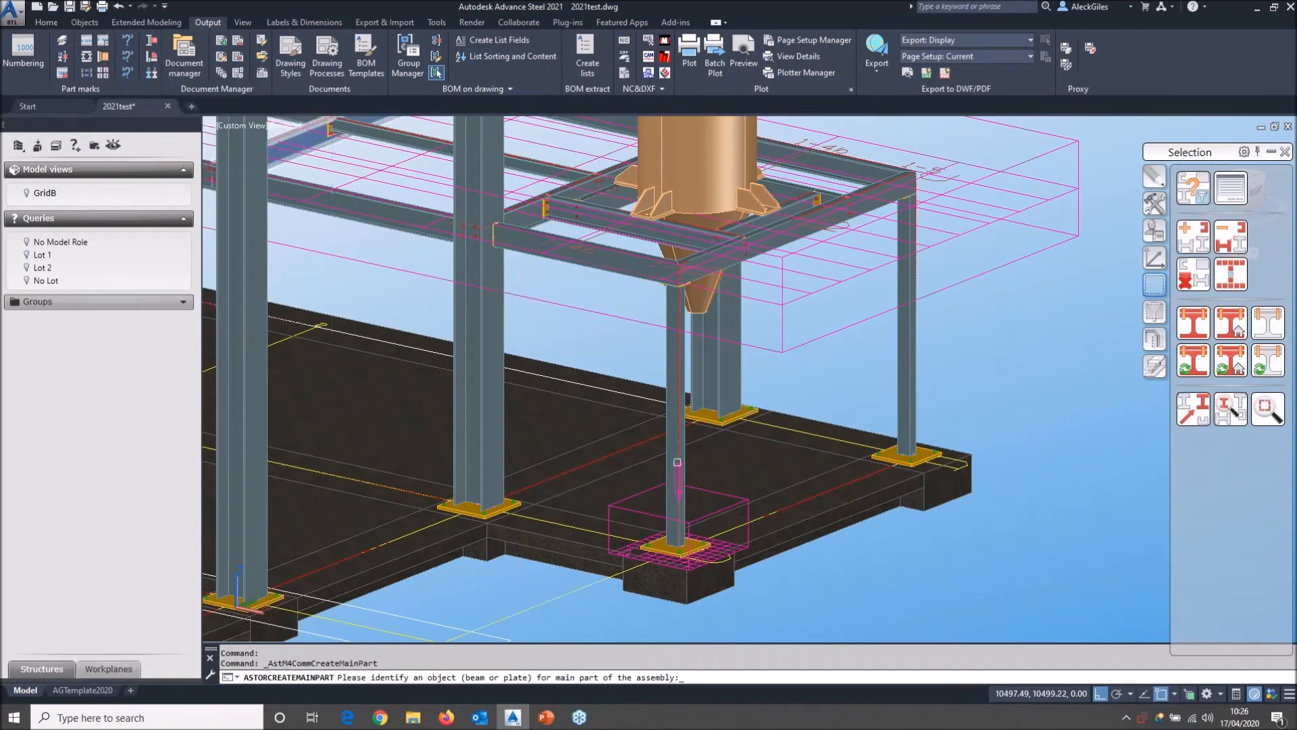
pyautogui.click(676, 432)
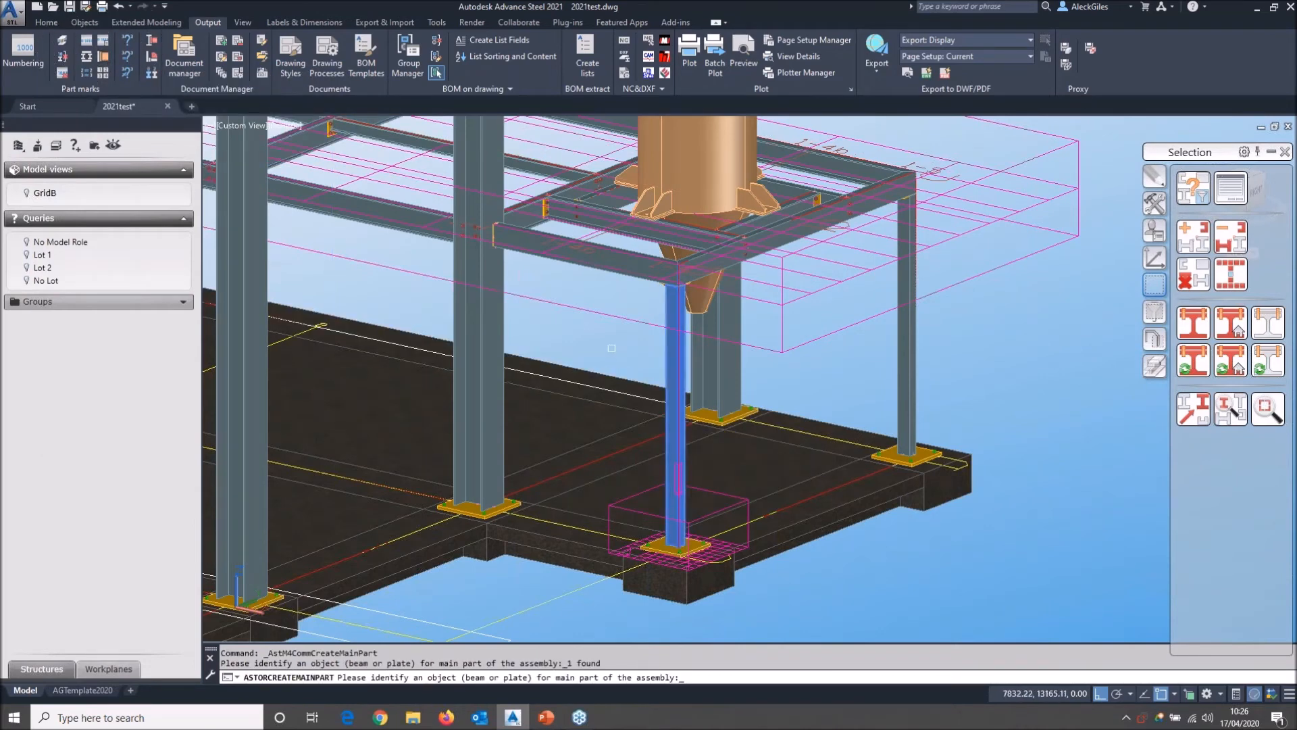
pyautogui.press('Return')
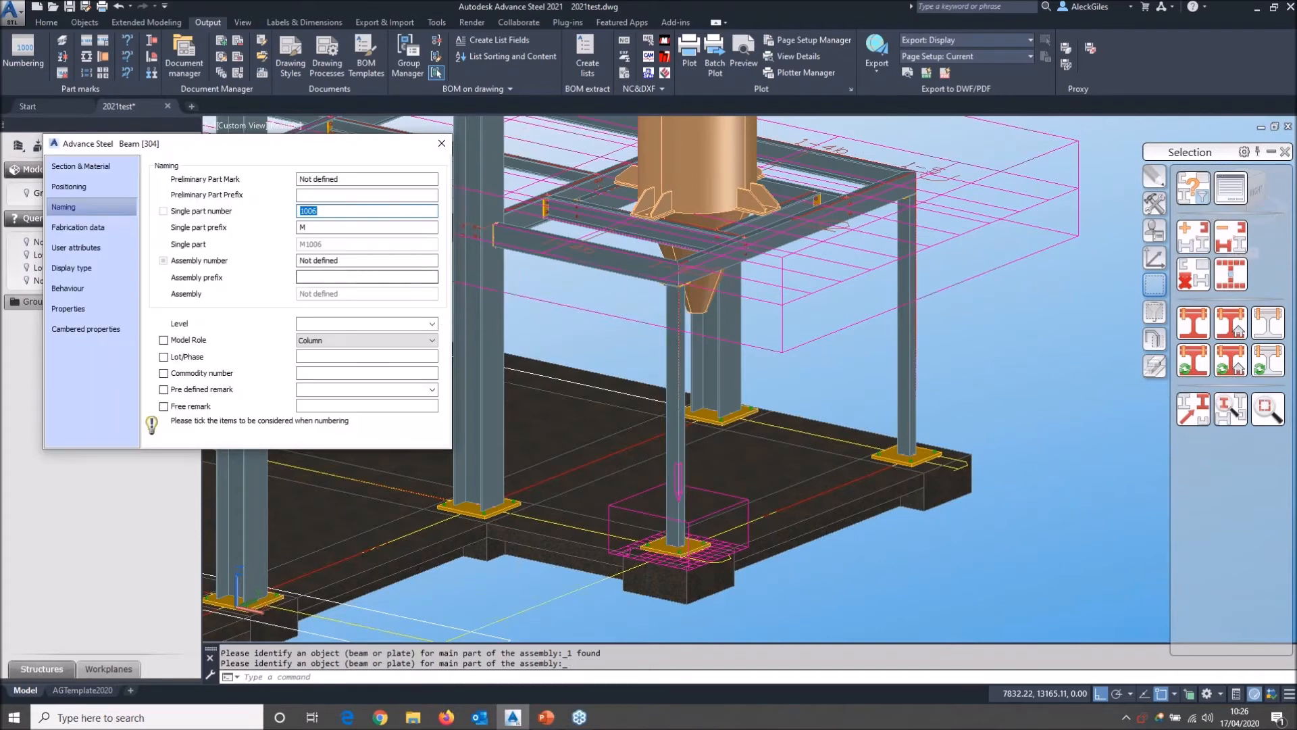
pyautogui.click(441, 143)
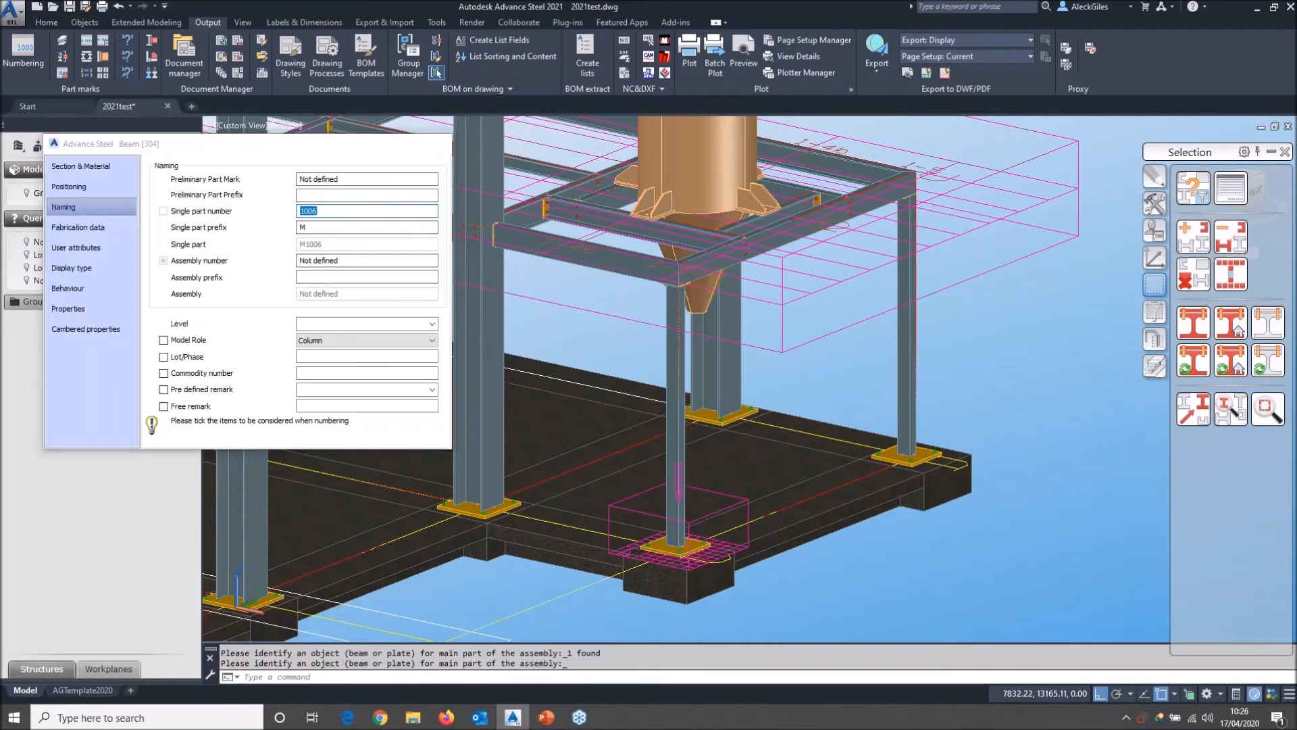
# Run the numbering on the model again and close the numbering results.
pyautogui.click(23, 51)
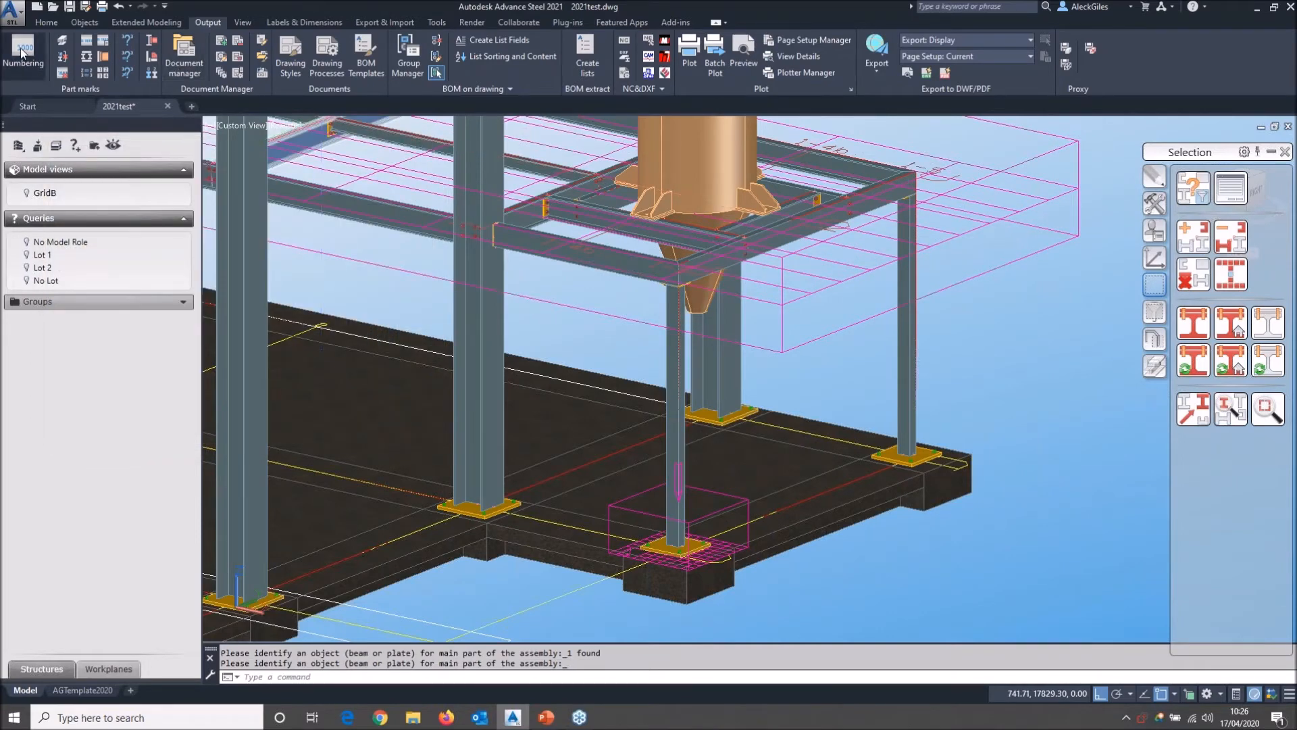
pyautogui.click(588, 550)
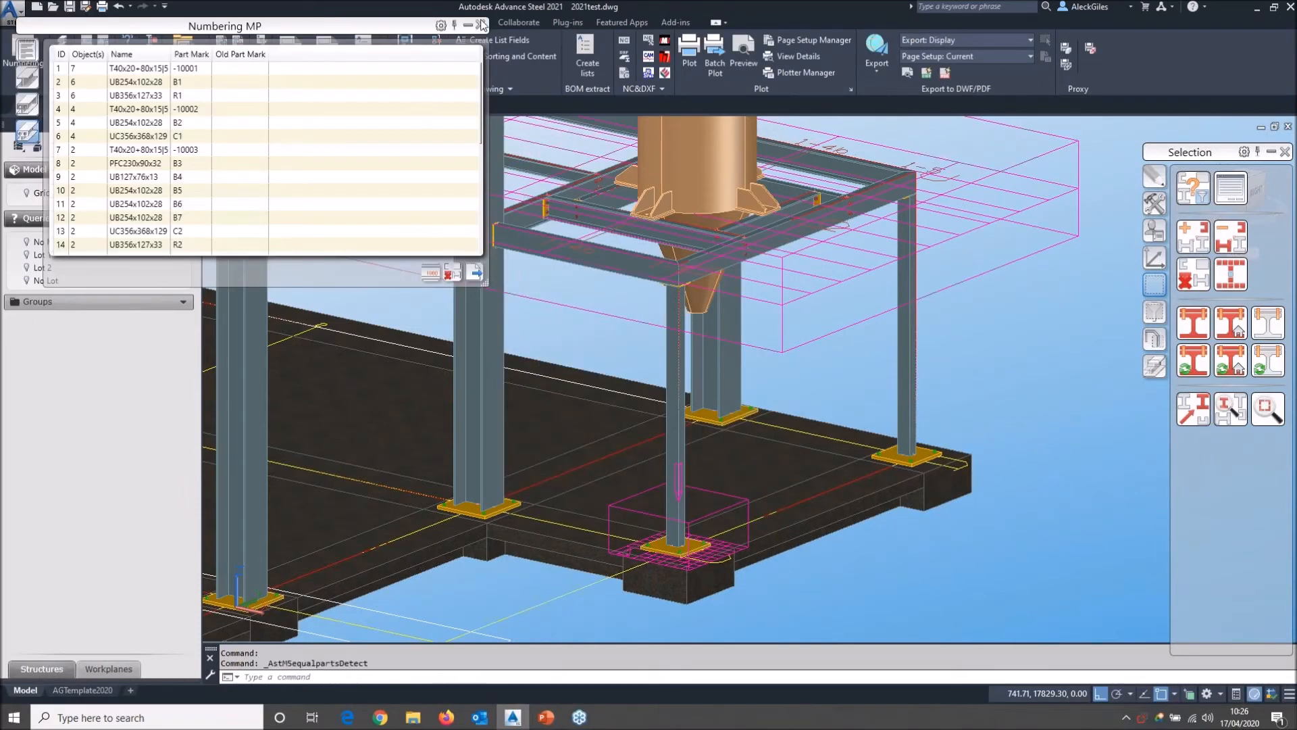
pyautogui.click(483, 25)
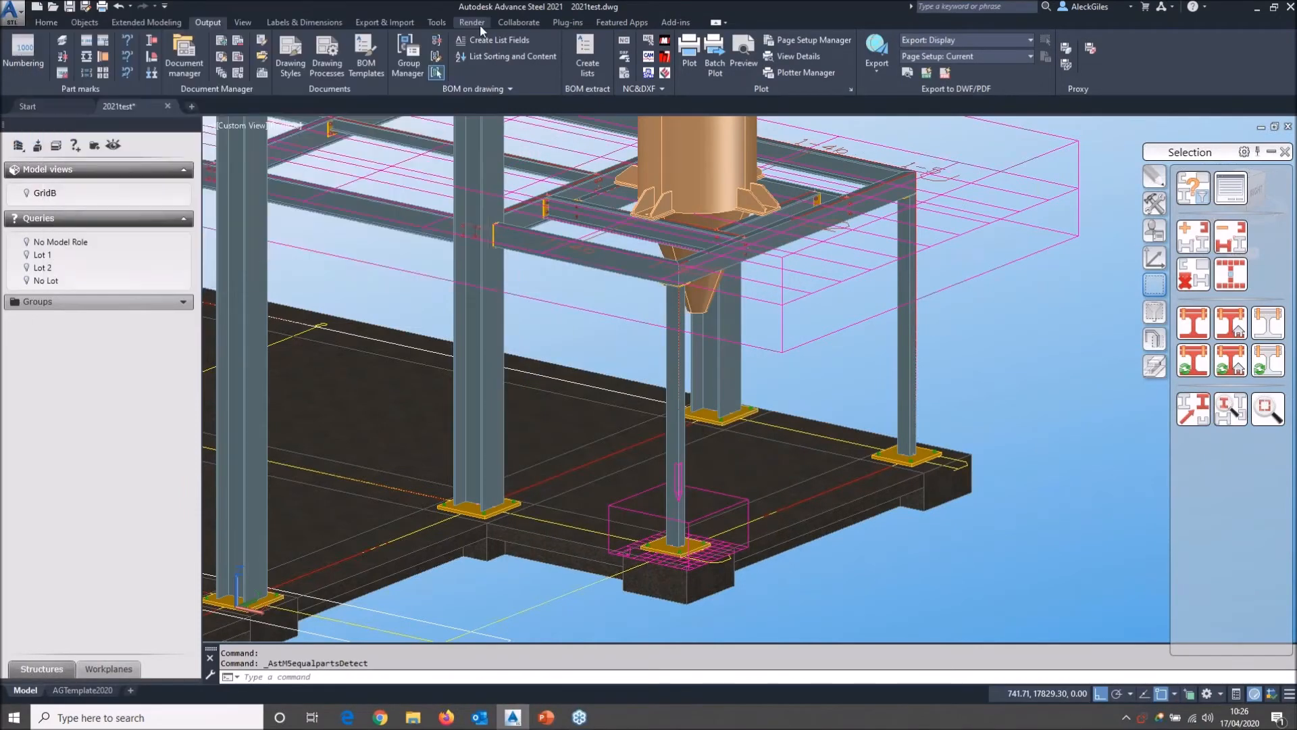
# Generate the missing assembly drawings with the All Assemblies A3-A1 single drawing process and close the resulting logs.
pyautogui.click(327, 58)
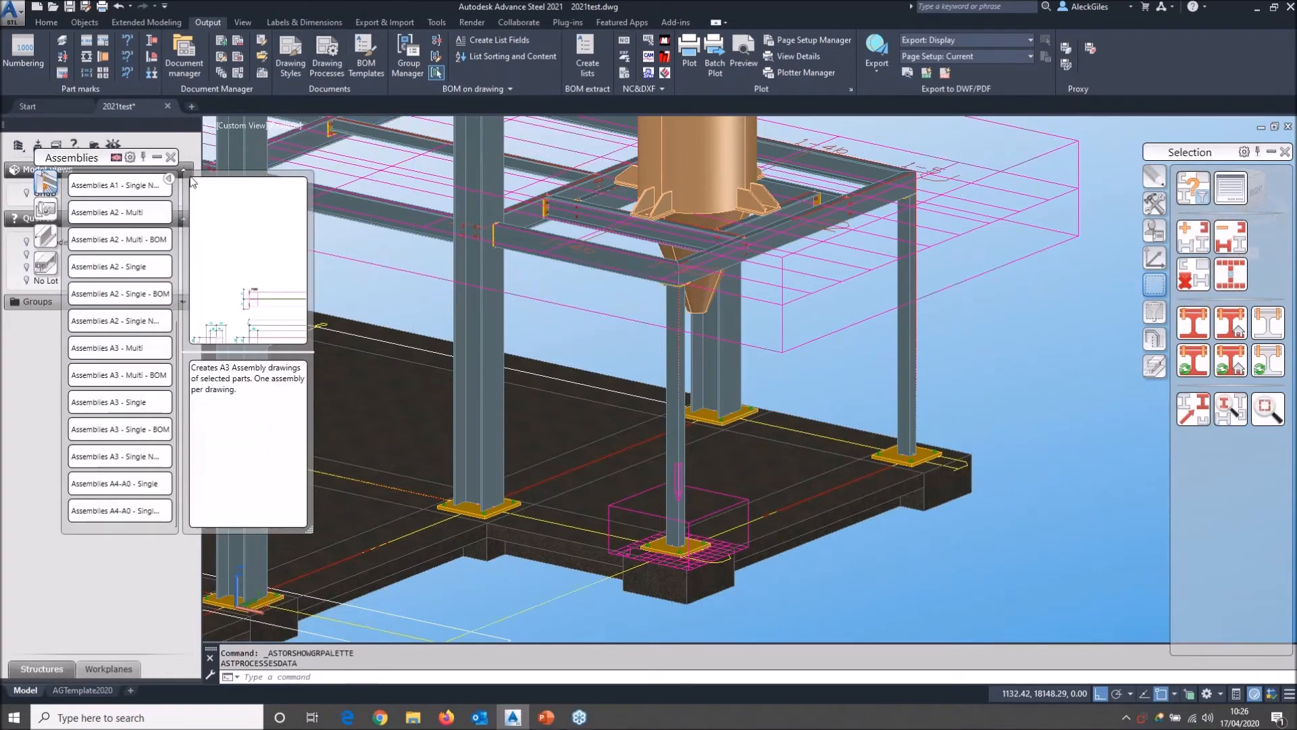
pyautogui.doubleClick(119, 186)
pyautogui.click(141, 373)
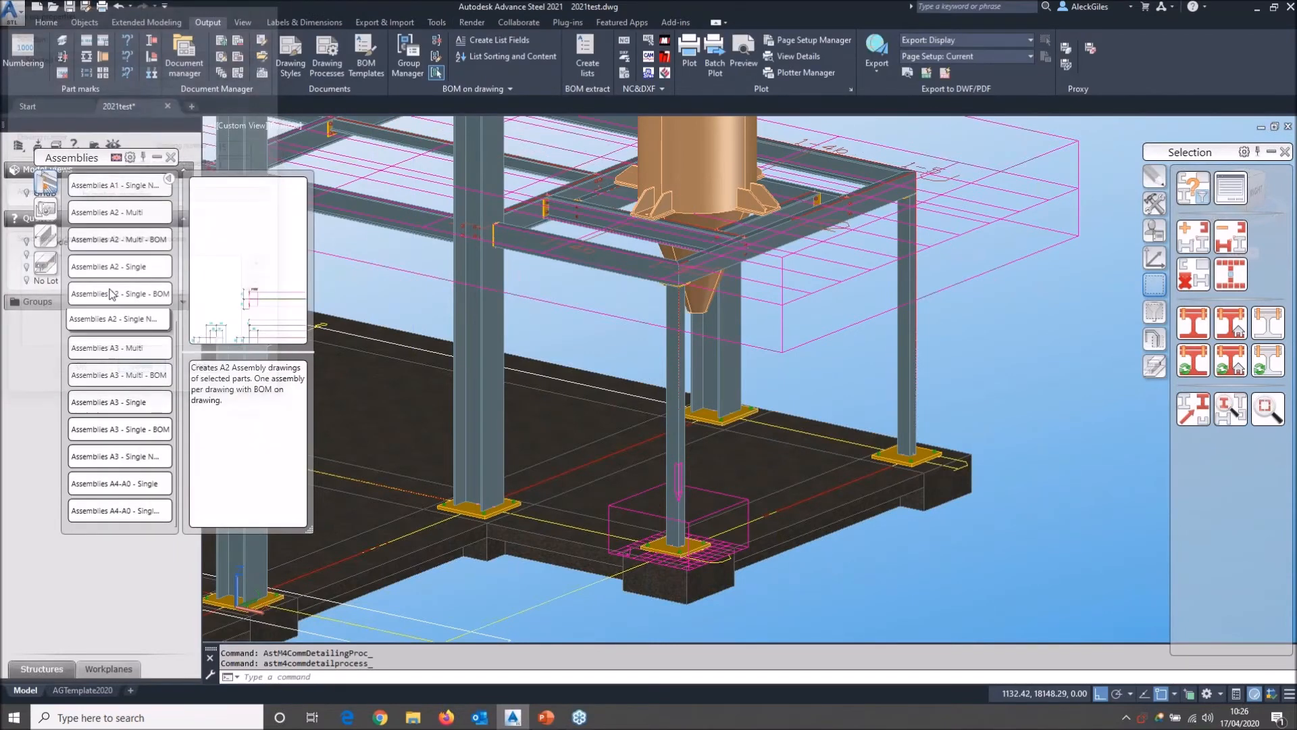
pyautogui.doubleClick(107, 196)
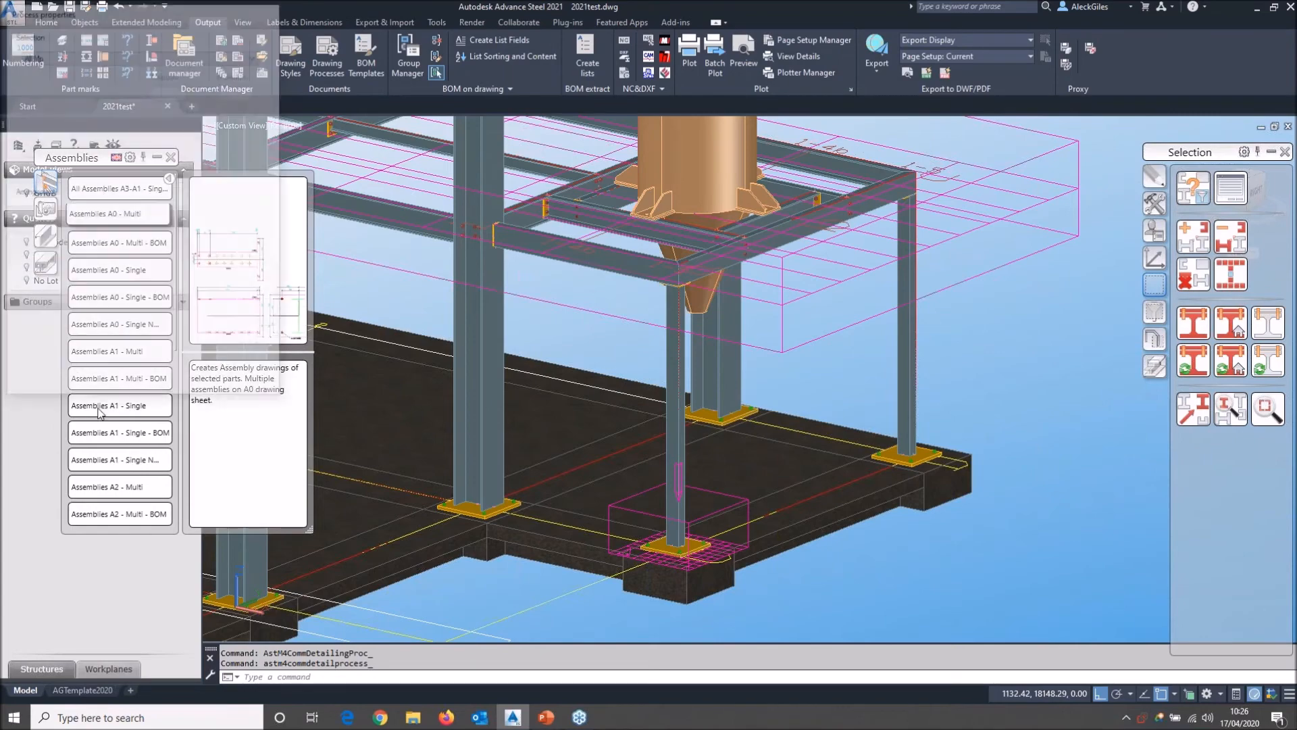
pyautogui.click(79, 373)
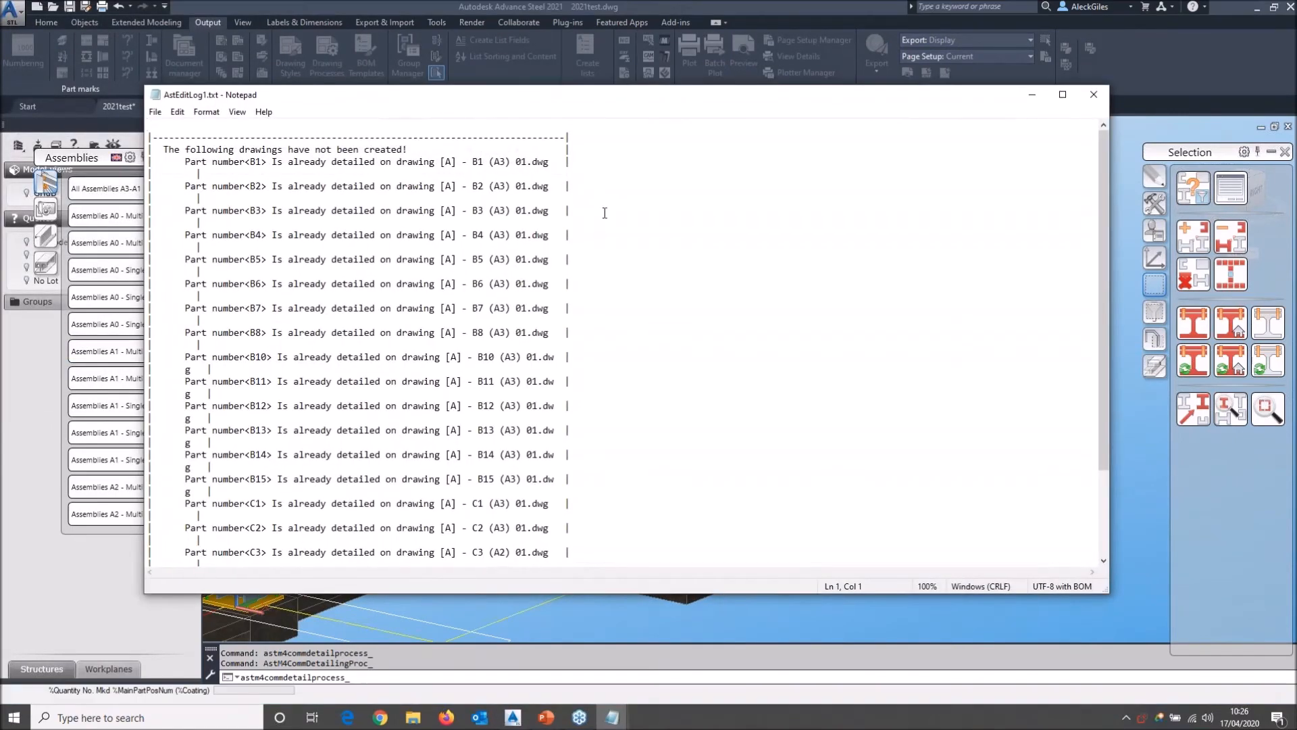
pyautogui.click(1093, 100)
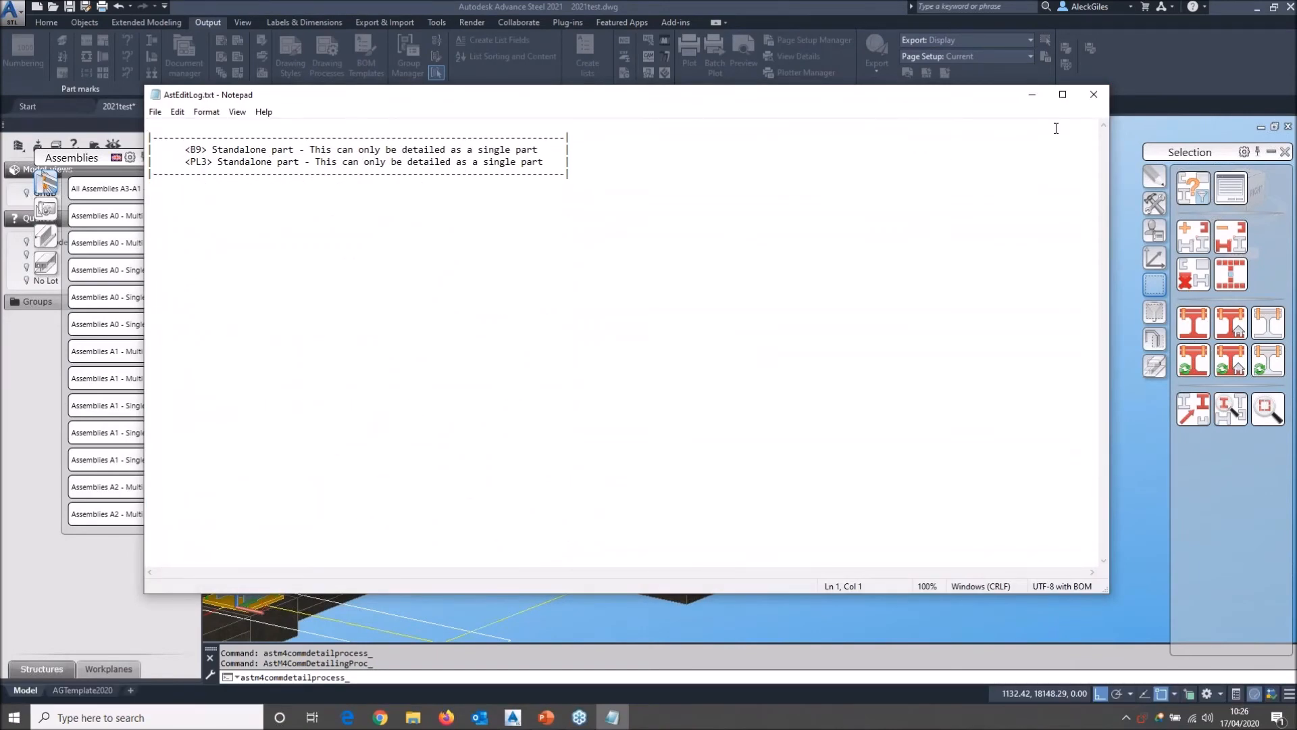
pyautogui.click(1093, 95)
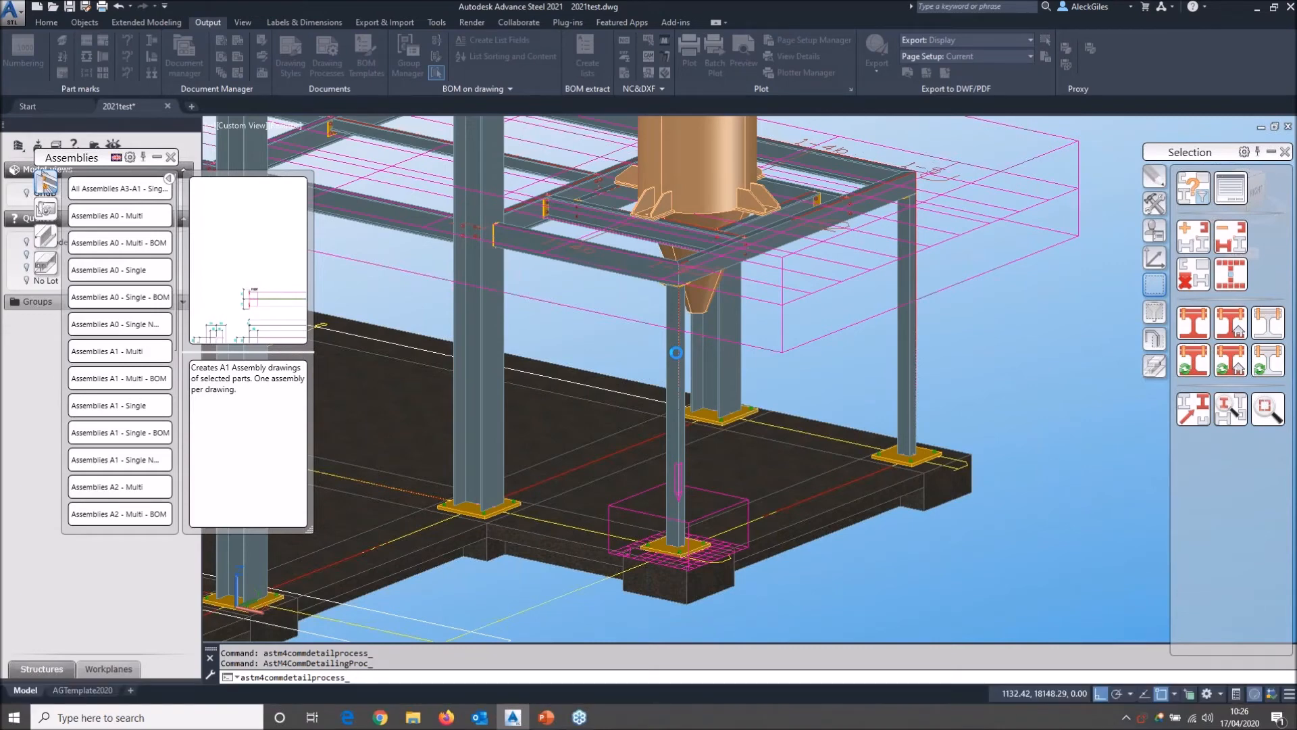
# Show the corner column's new assembly detail drawing and close the Assemblies process palette.
pyautogui.click(907, 304)
pyautogui.rightClick(988, 335)
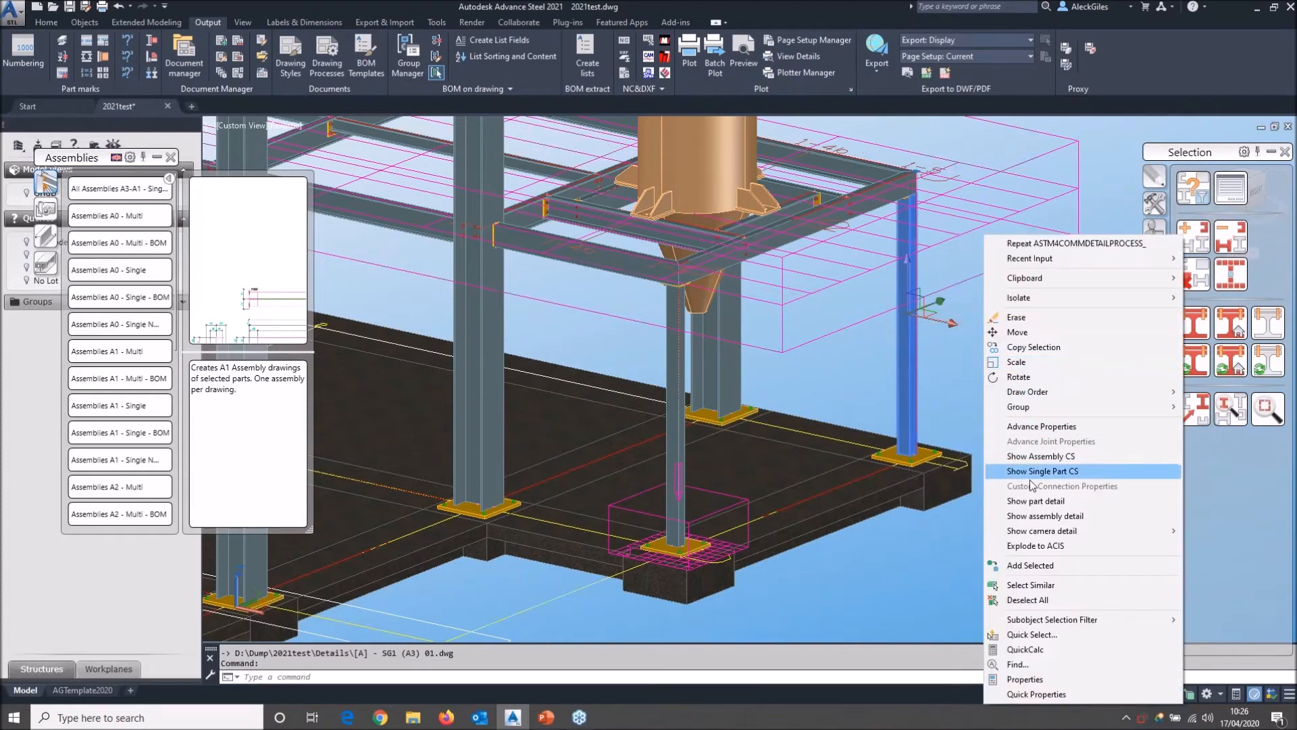
pyautogui.click(1041, 519)
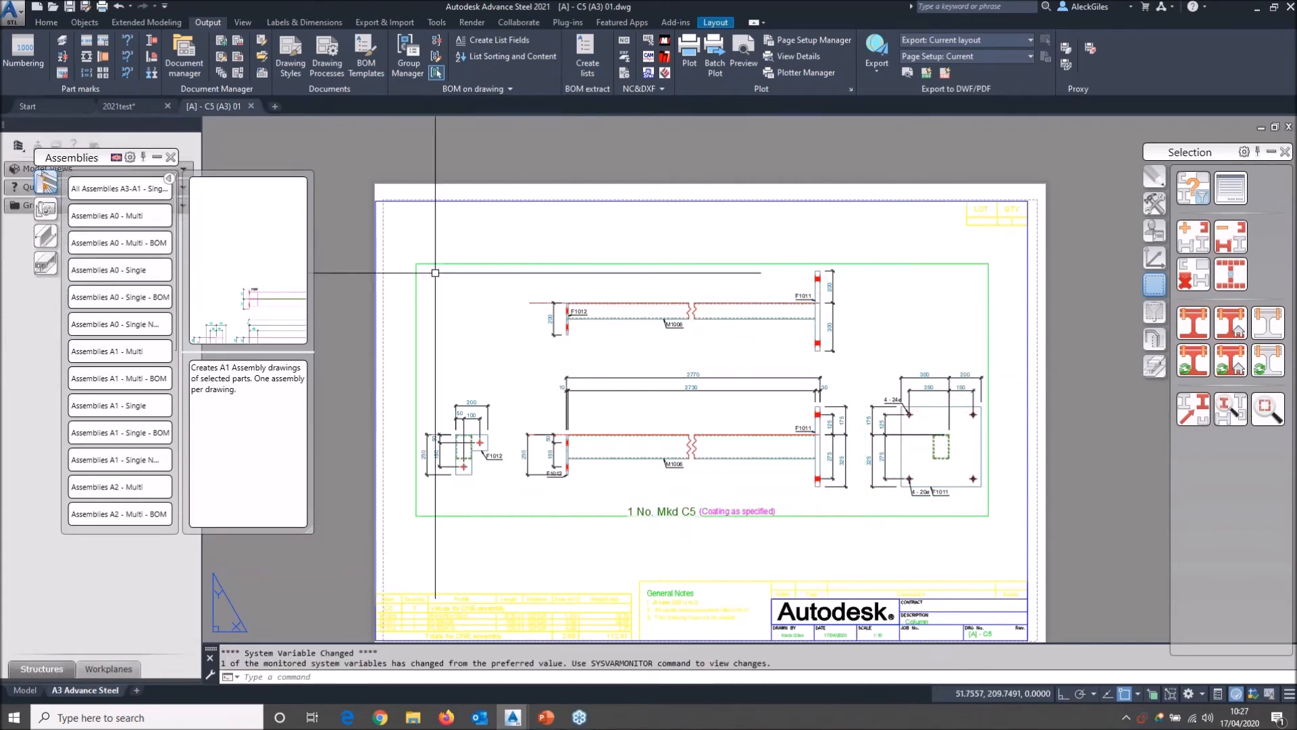
pyautogui.click(170, 157)
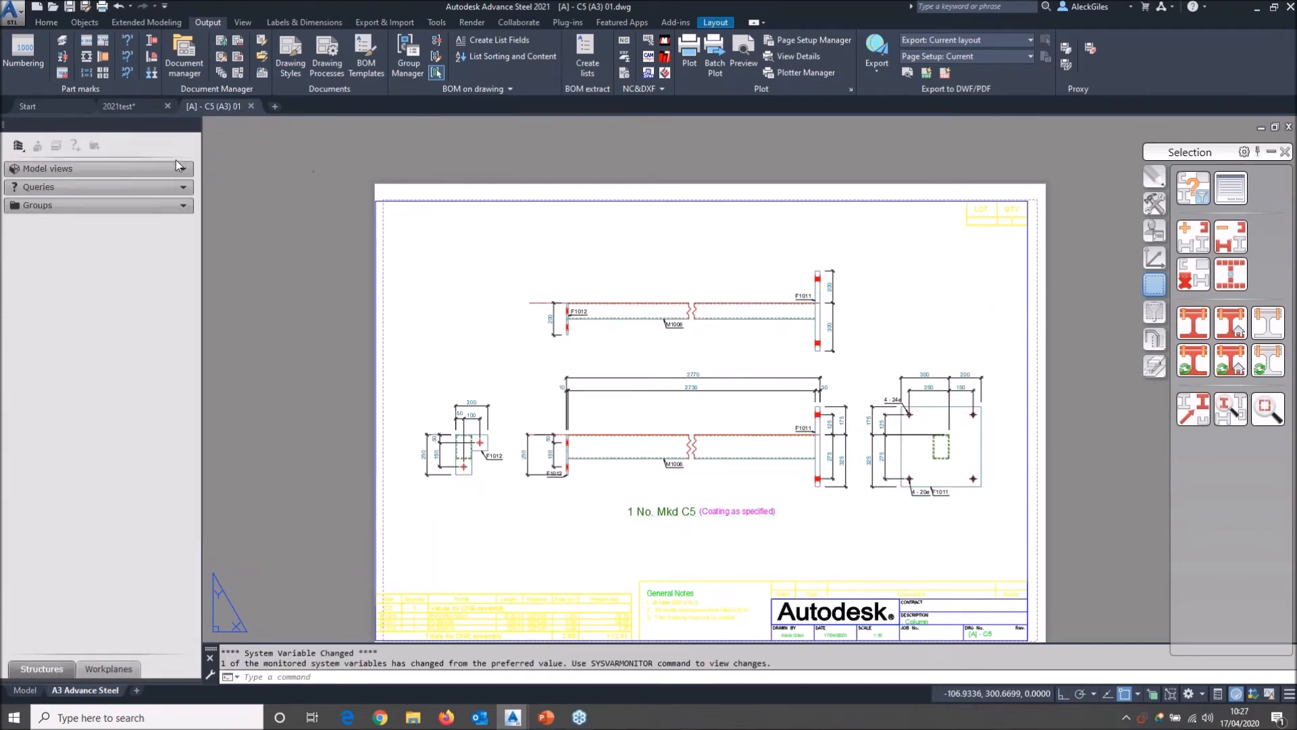
# Close the corner column's C5 assembly drawing without saving its changes.
pyautogui.moveTo(345, 208); pyautogui.dragTo(338, 182, button='middle')
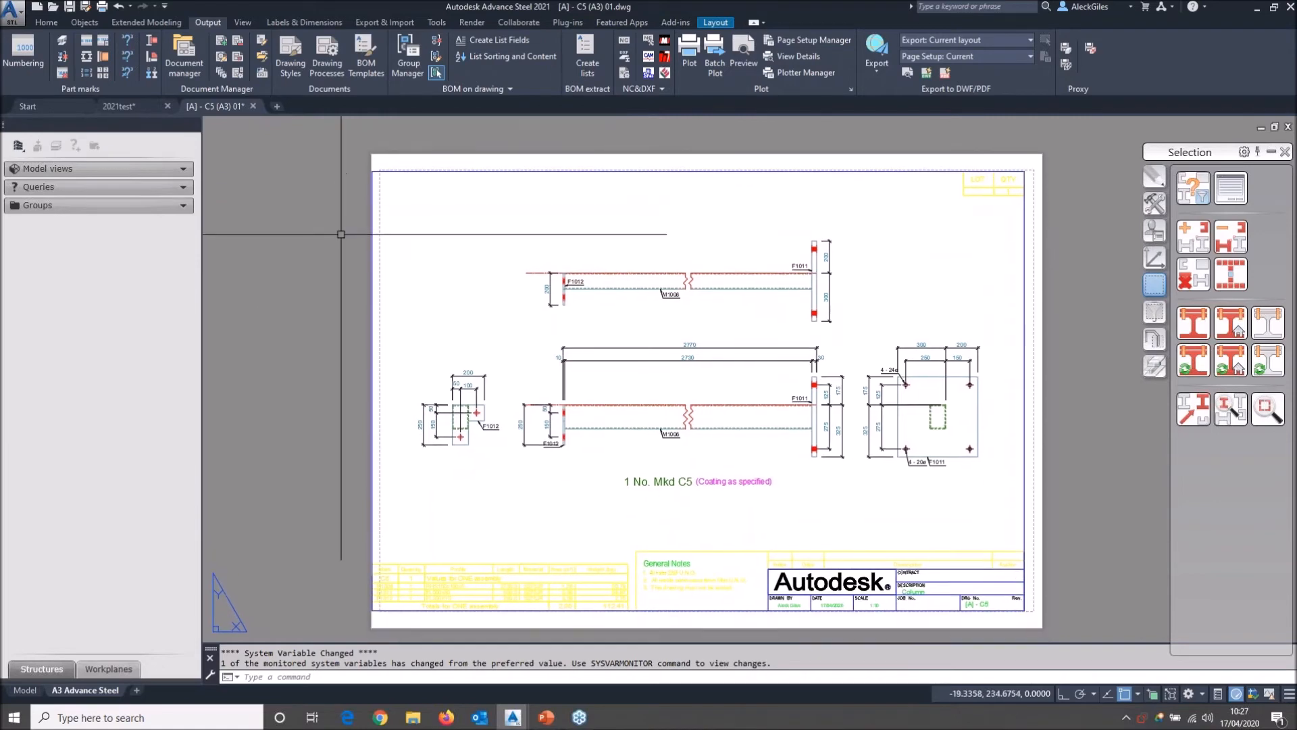
pyautogui.click(254, 107)
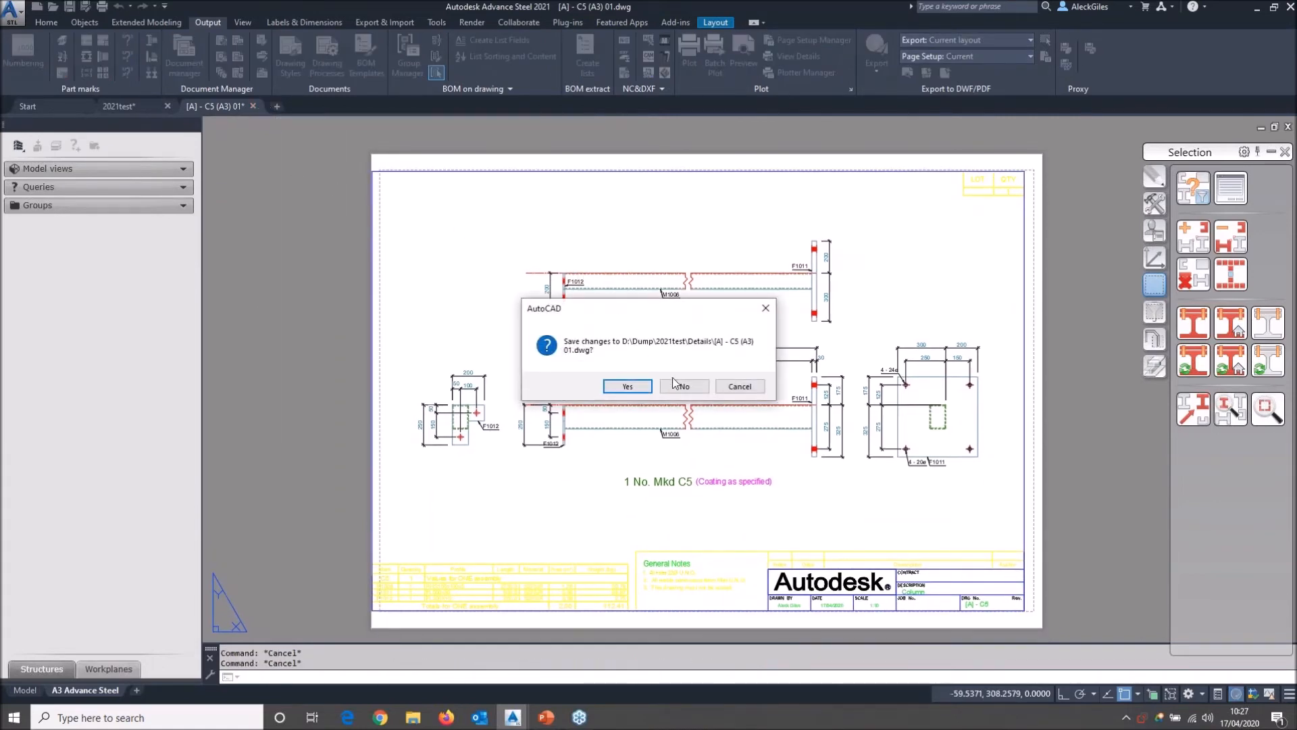
pyautogui.click(679, 386)
# Show the assembly detail drawing of the stair handrail and close it without saving.
pyautogui.moveTo(439, 277); pyautogui.dragTo(884, 305, button='middle')
pyautogui.moveTo(625, 323); pyautogui.dragTo(1012, 408, button='middle')
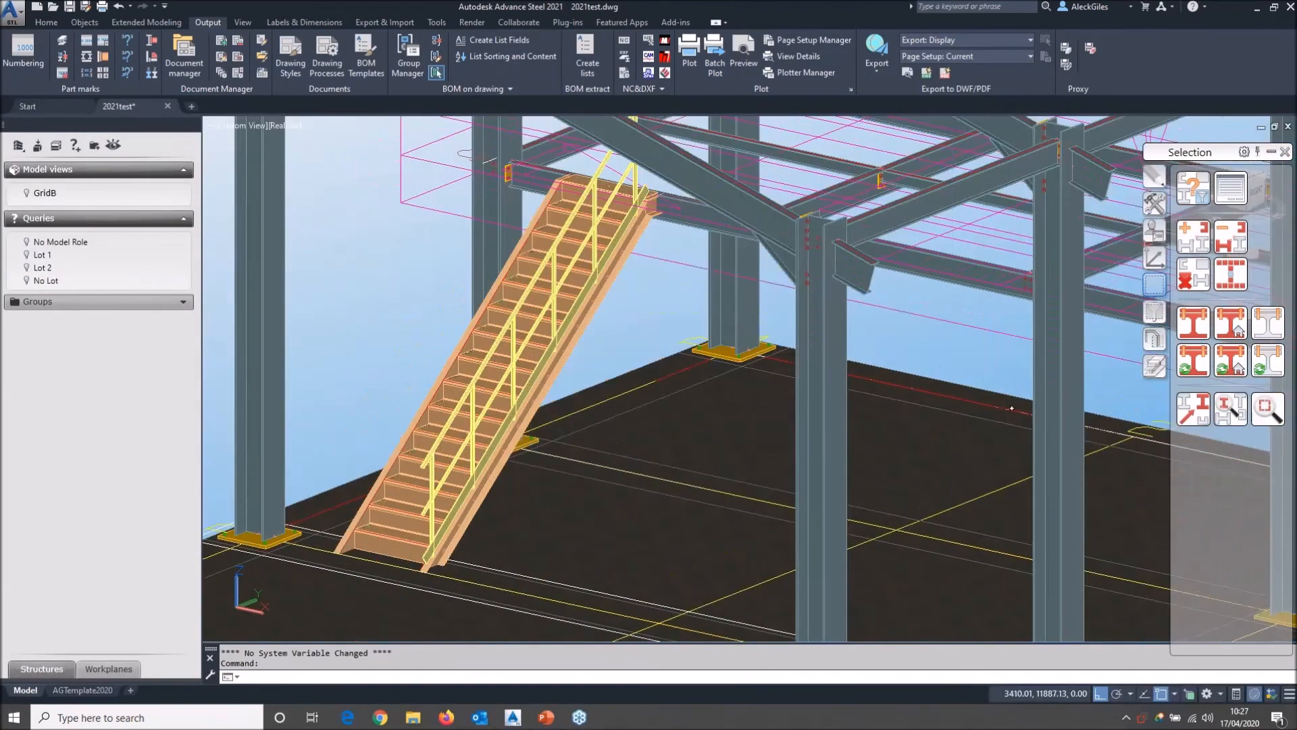
pyautogui.scroll(-2, 708, 345)
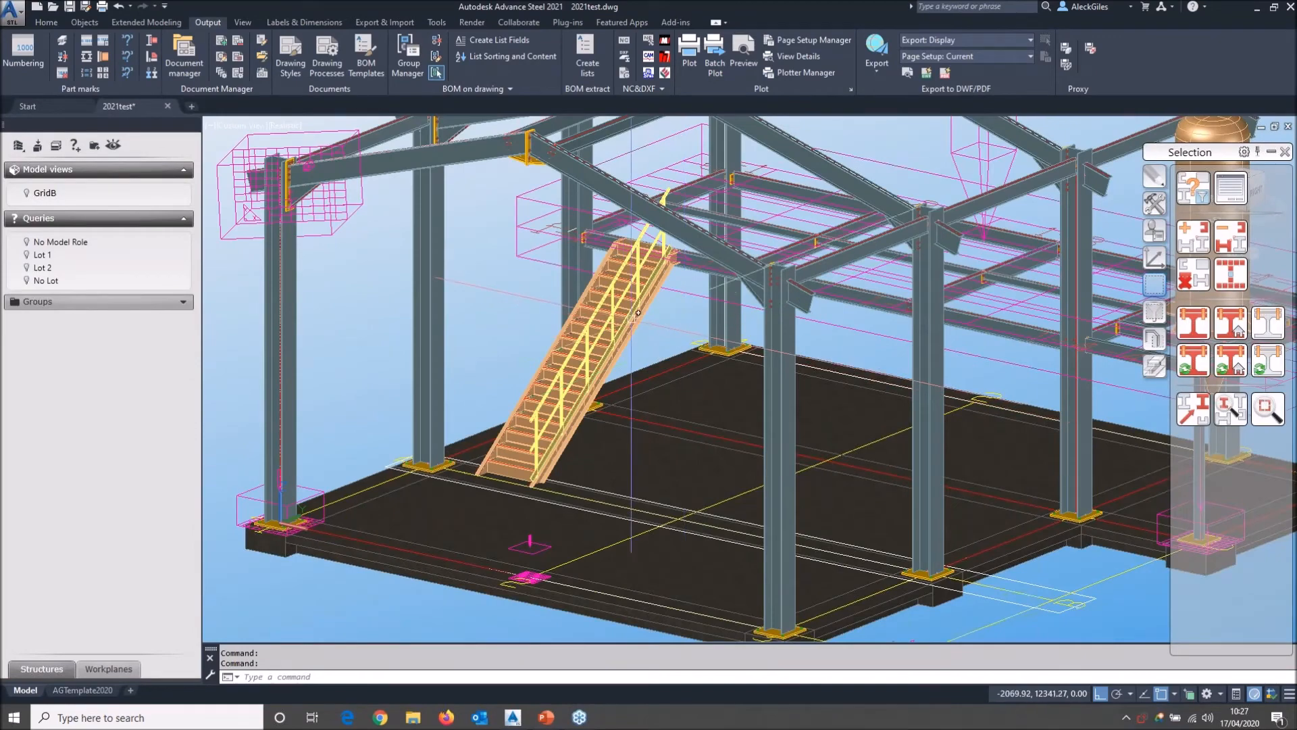
pyautogui.click(598, 306)
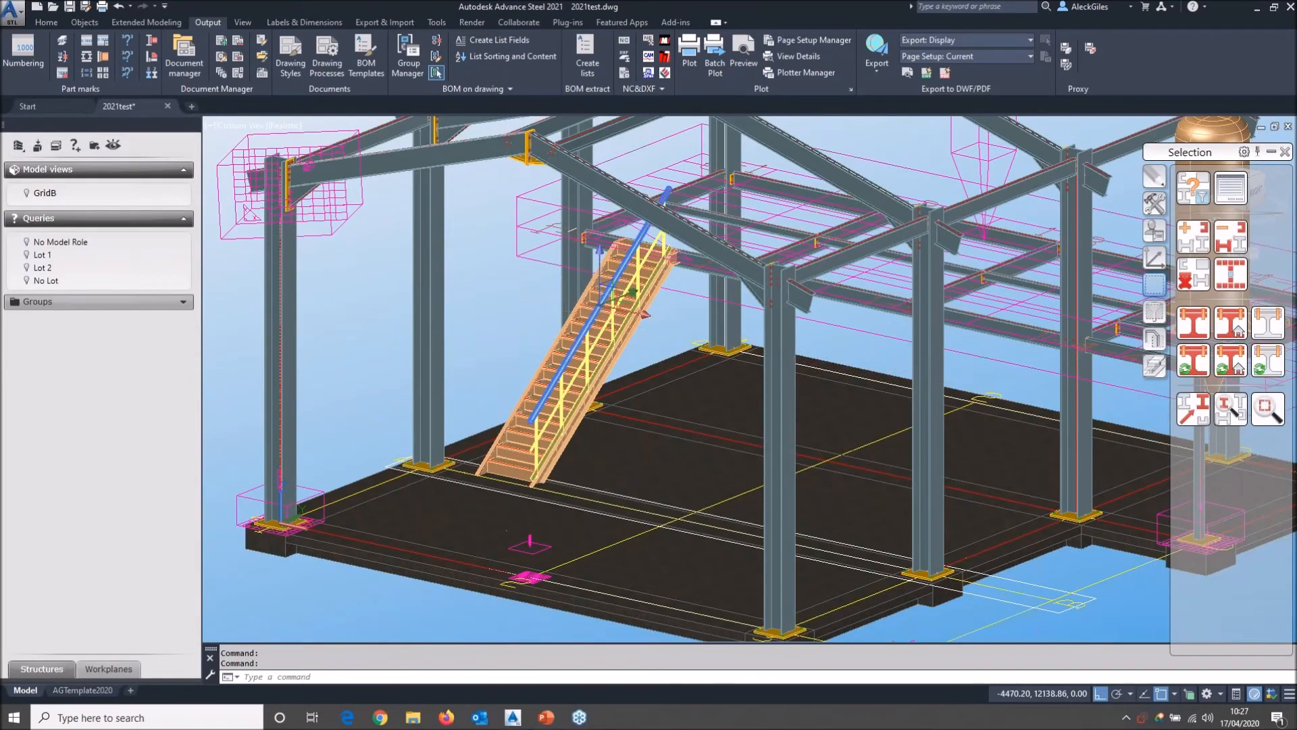
pyautogui.rightClick(507, 249)
pyautogui.click(570, 516)
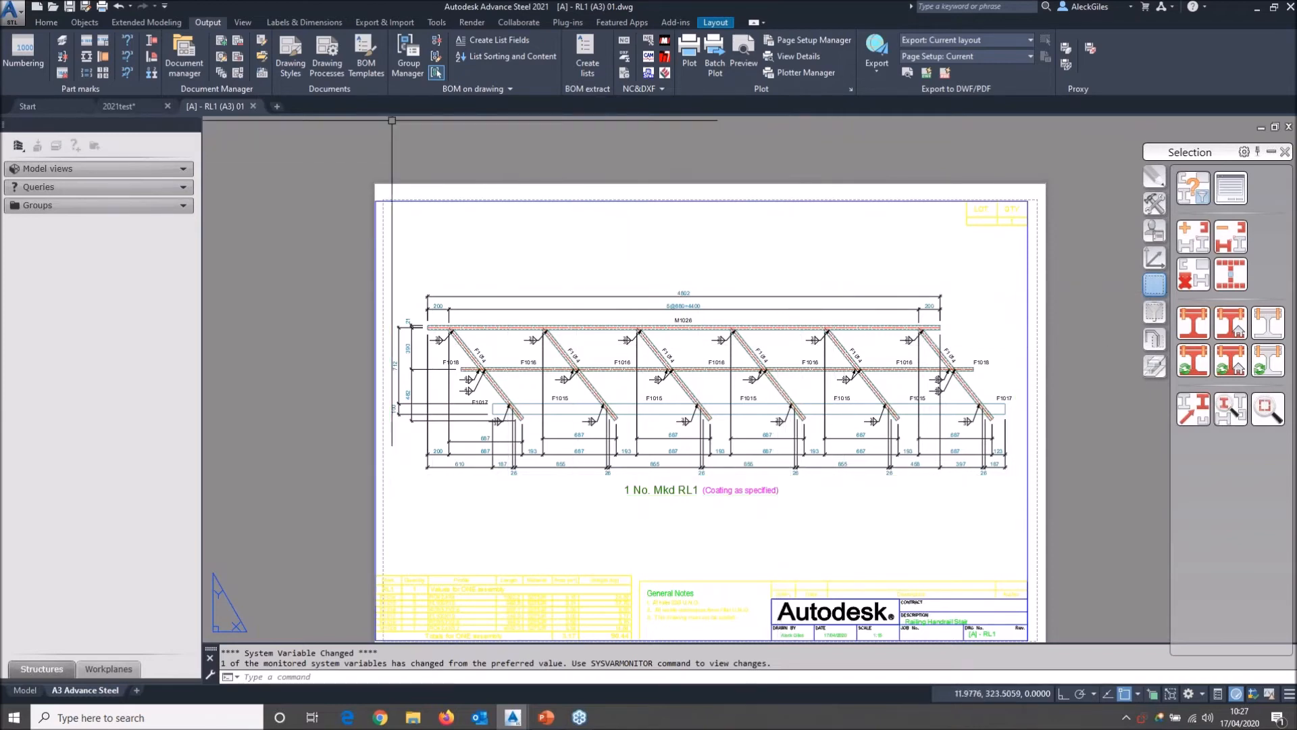
pyautogui.click(253, 106)
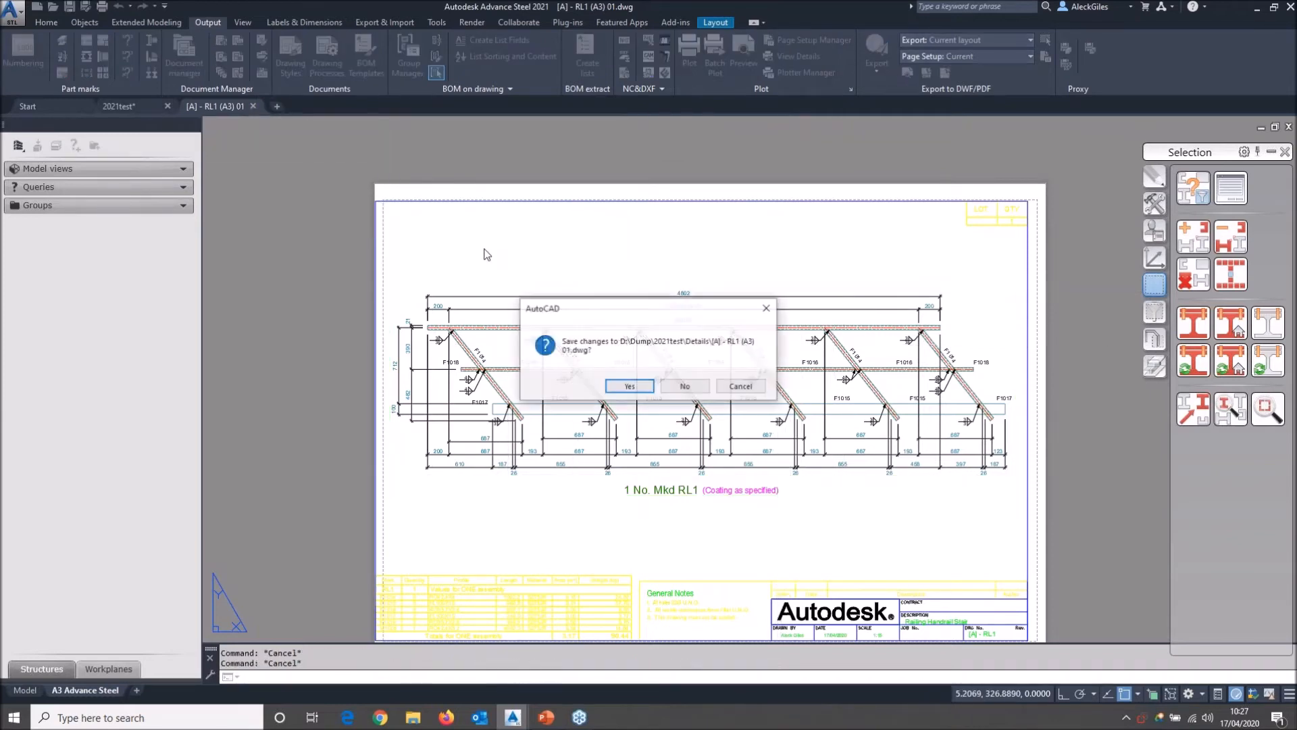
pyautogui.click(703, 385)
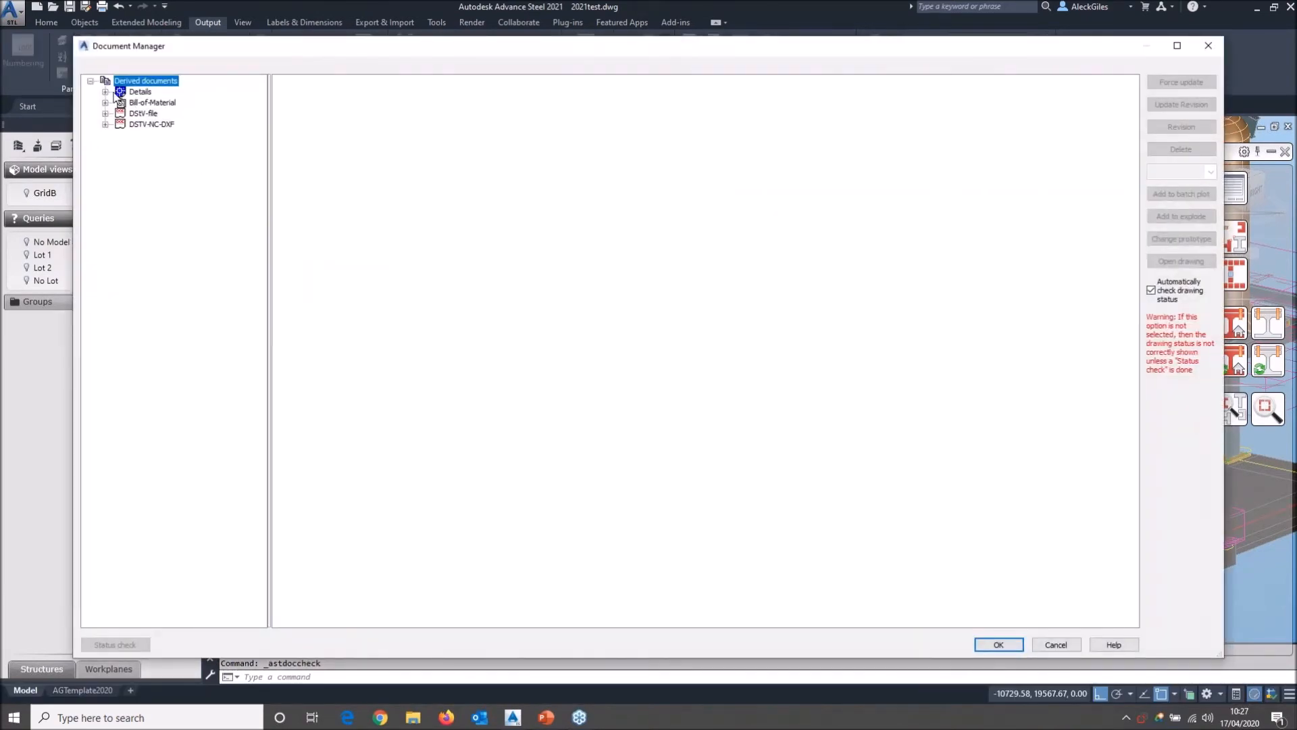
# Delete the up-to-date assembly detail drawings RL1 (A3) and SG1 (A3) from the derived documents and confirm the removal.
pyautogui.click(105, 92)
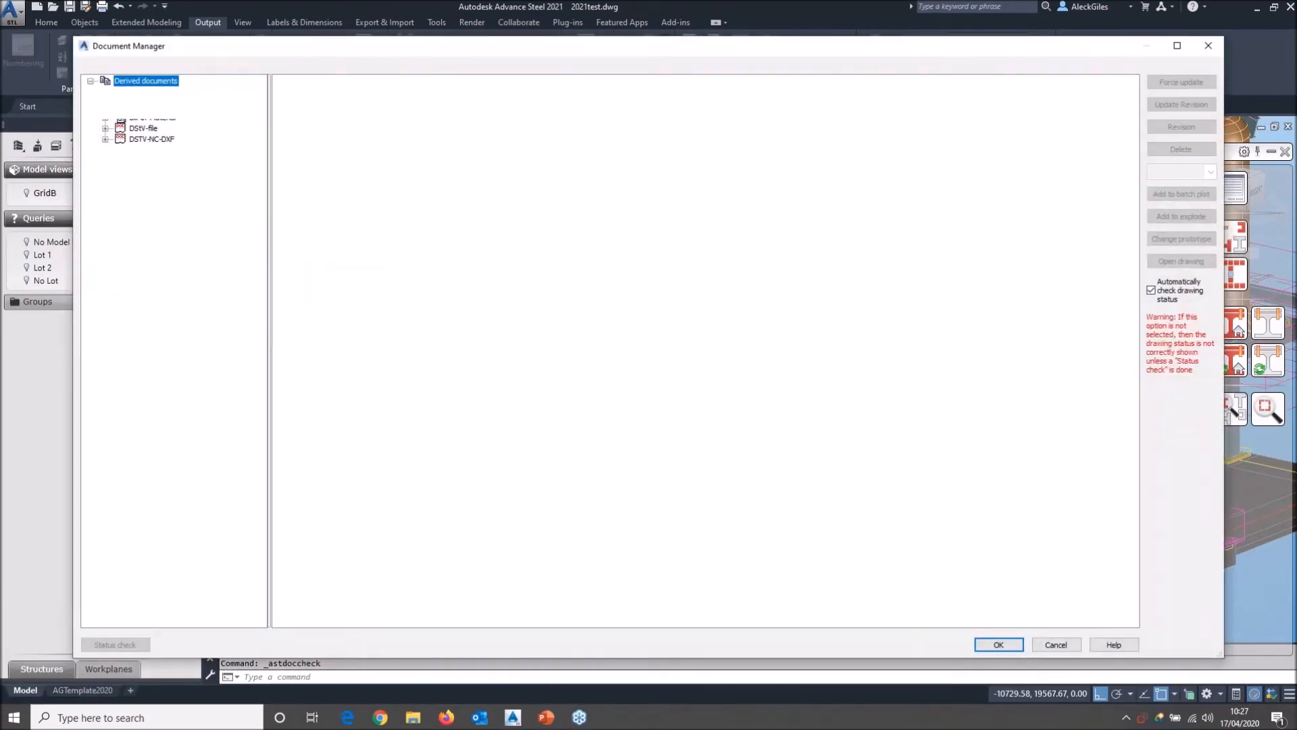
pyautogui.click(120, 113)
pyautogui.click(120, 102)
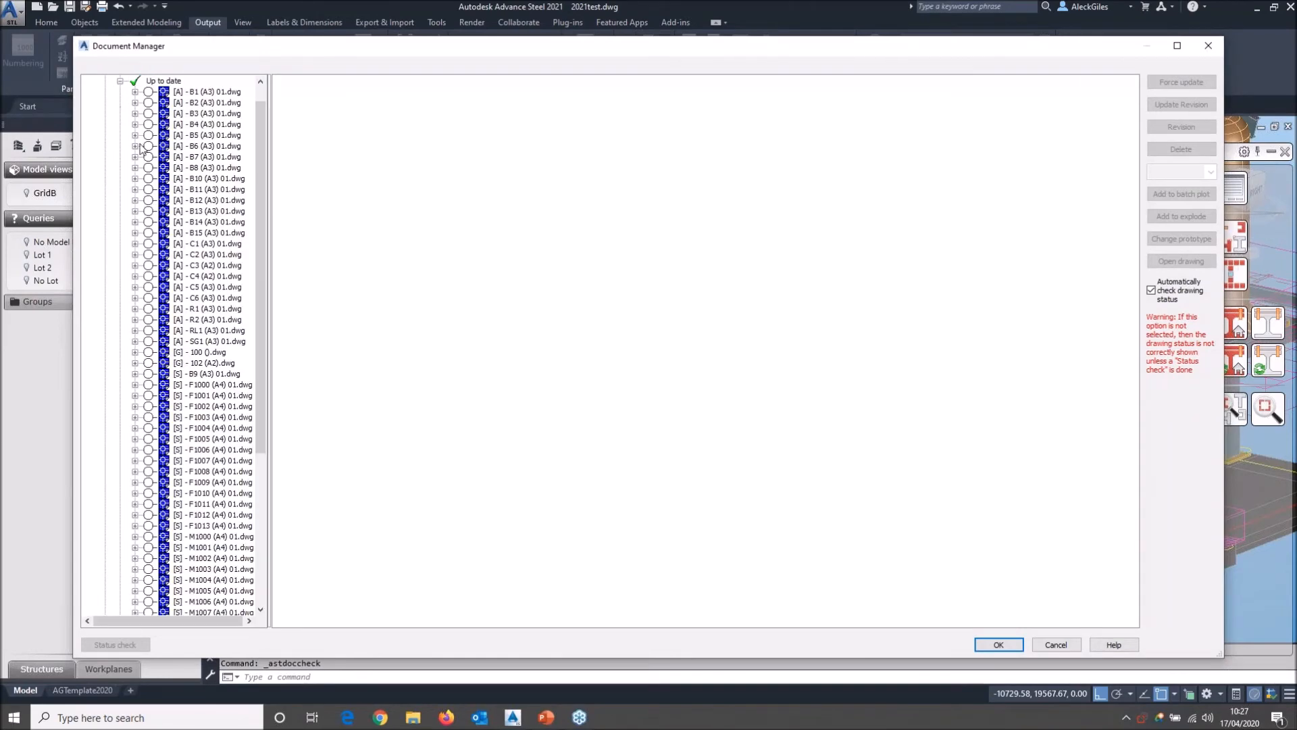
pyautogui.click(206, 331)
pyautogui.keyDown('ctrl'); pyautogui.click(208, 341); pyautogui.keyUp('ctrl')
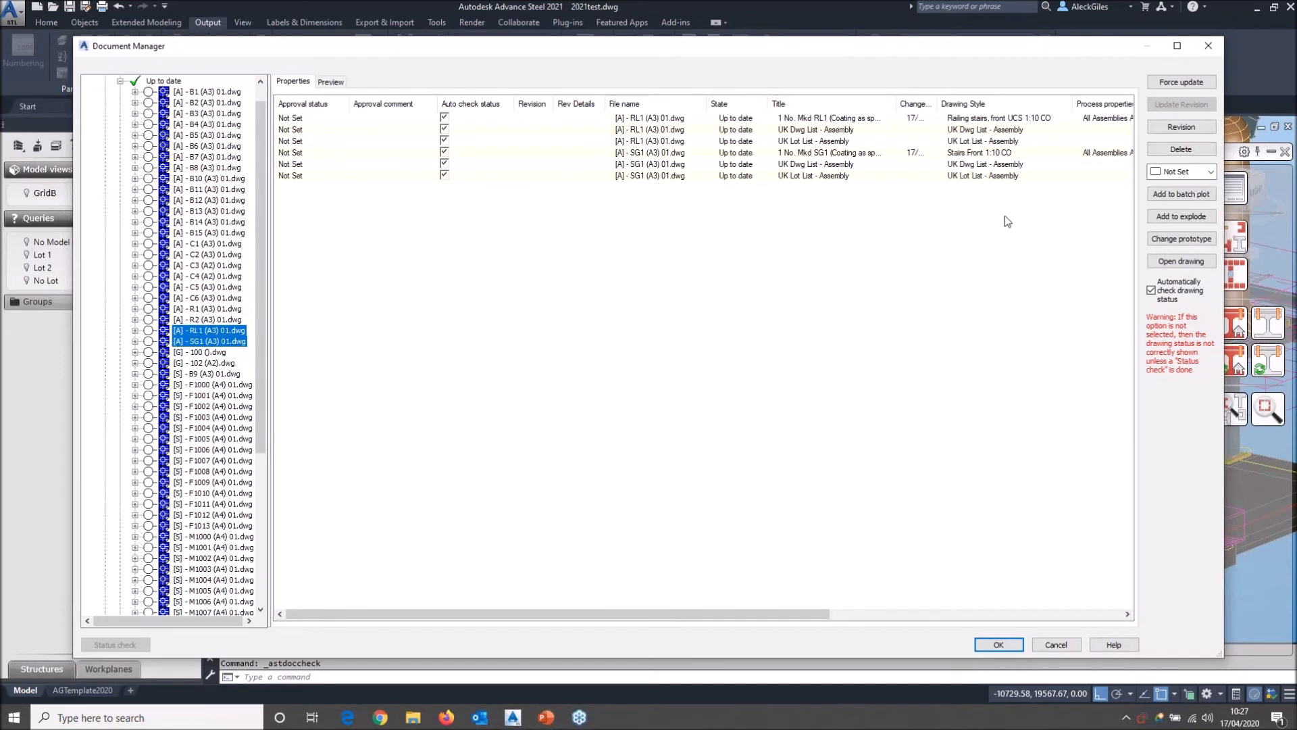
pyautogui.click(1175, 149)
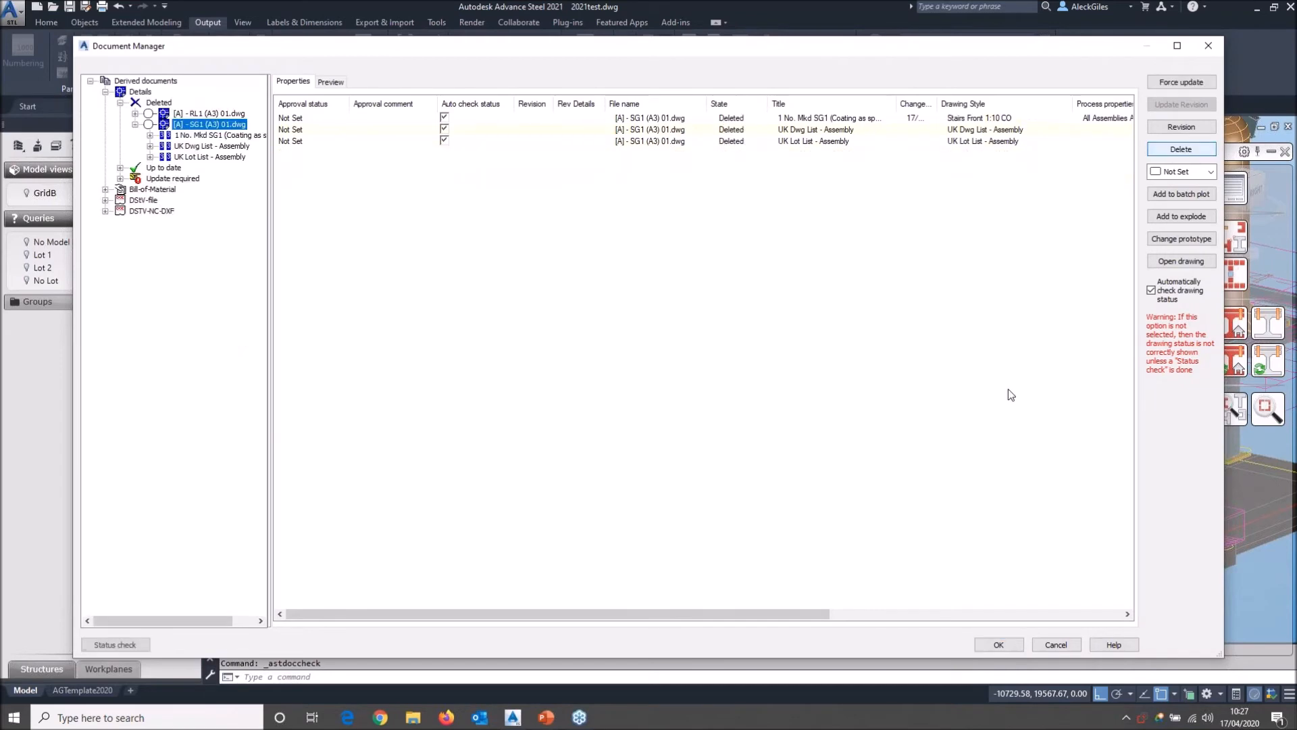
pyautogui.click(999, 644)
pyautogui.click(718, 398)
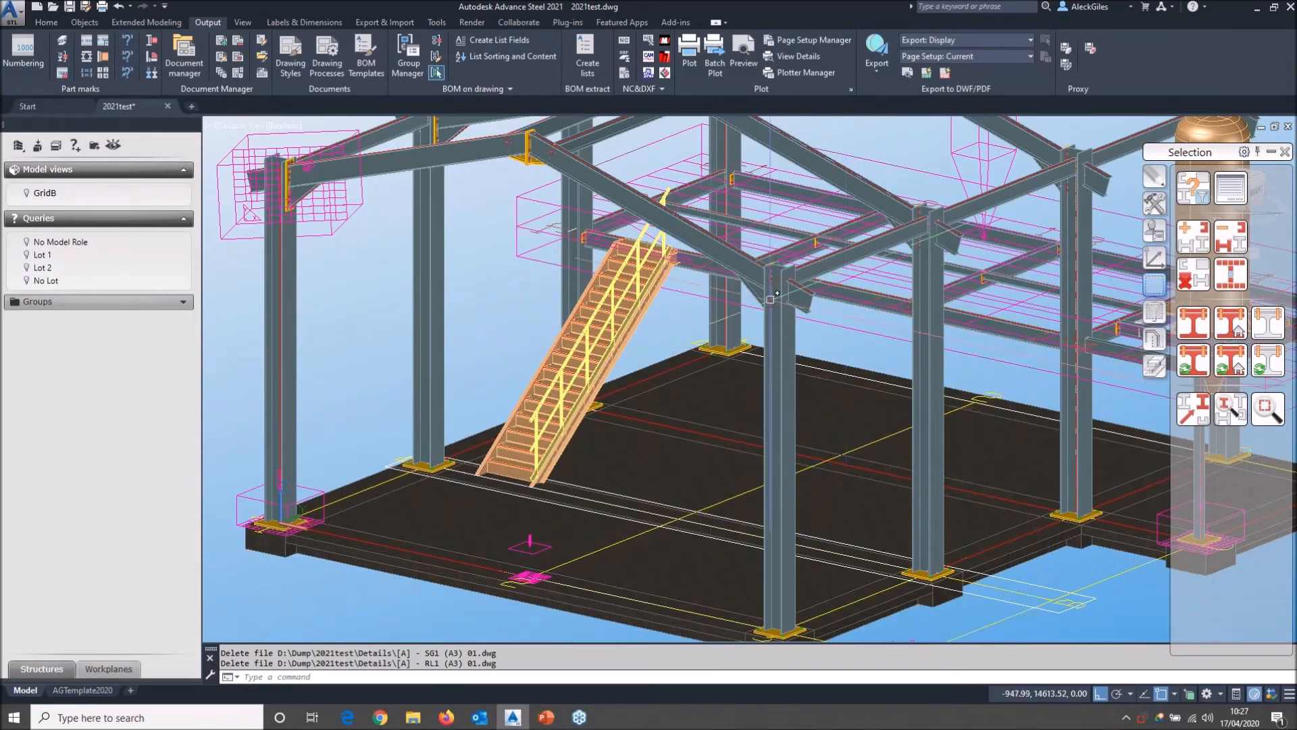
# Rotate the UCS about its Z axis and its X axis to align the Y axis vertically for the stair view.
pyautogui.click(293, 439)
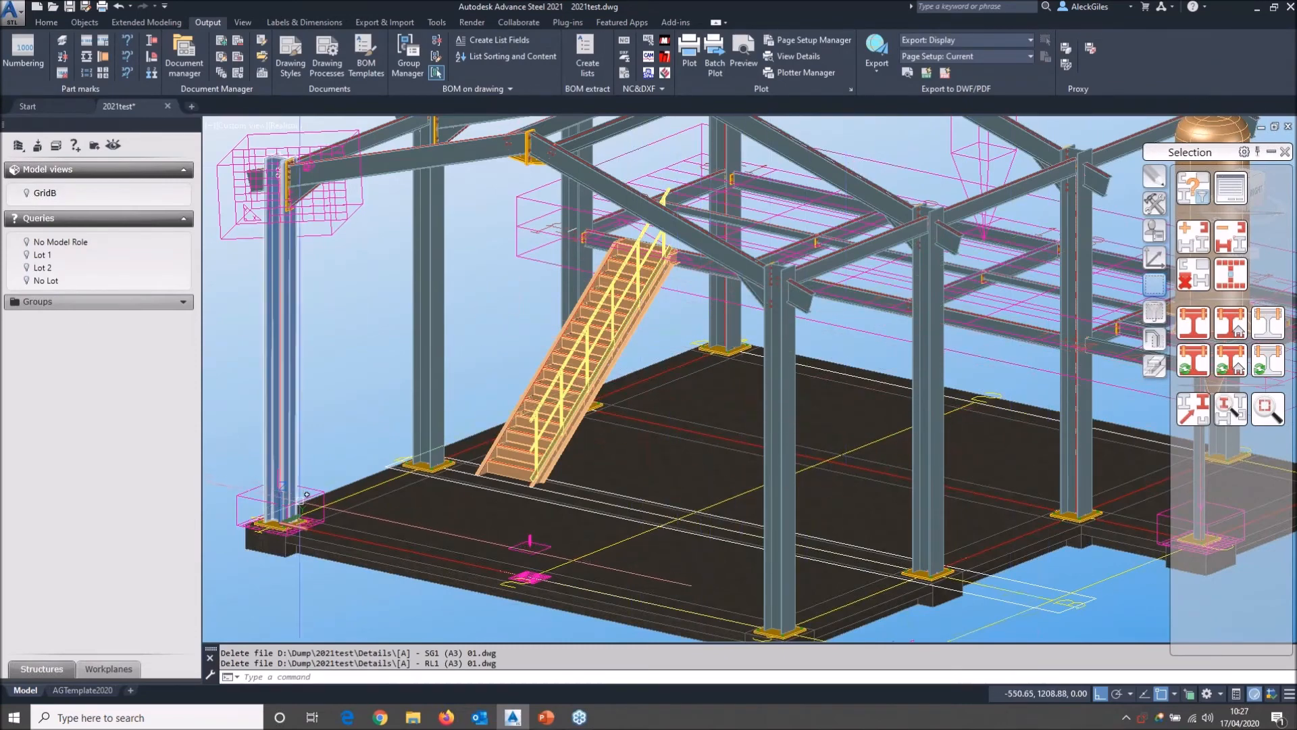
pyautogui.click(1154, 257)
pyautogui.click(1268, 372)
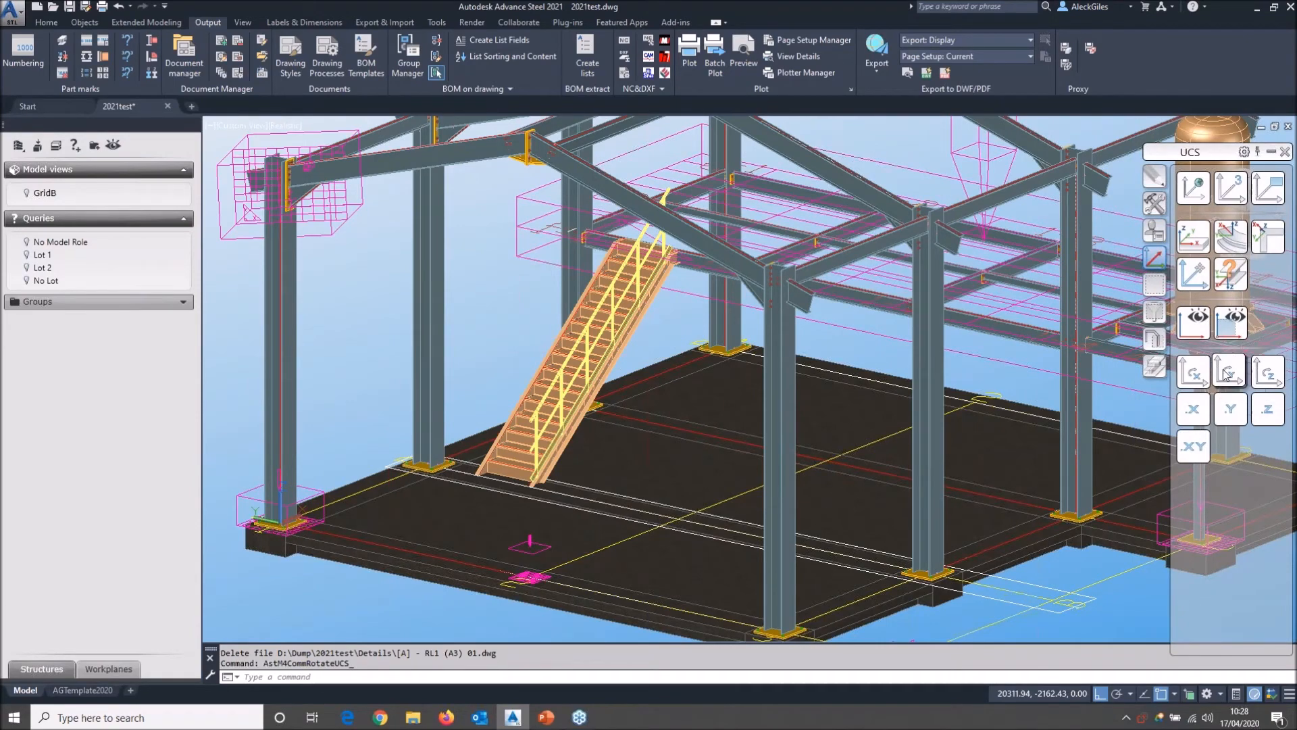
pyautogui.click(1194, 372)
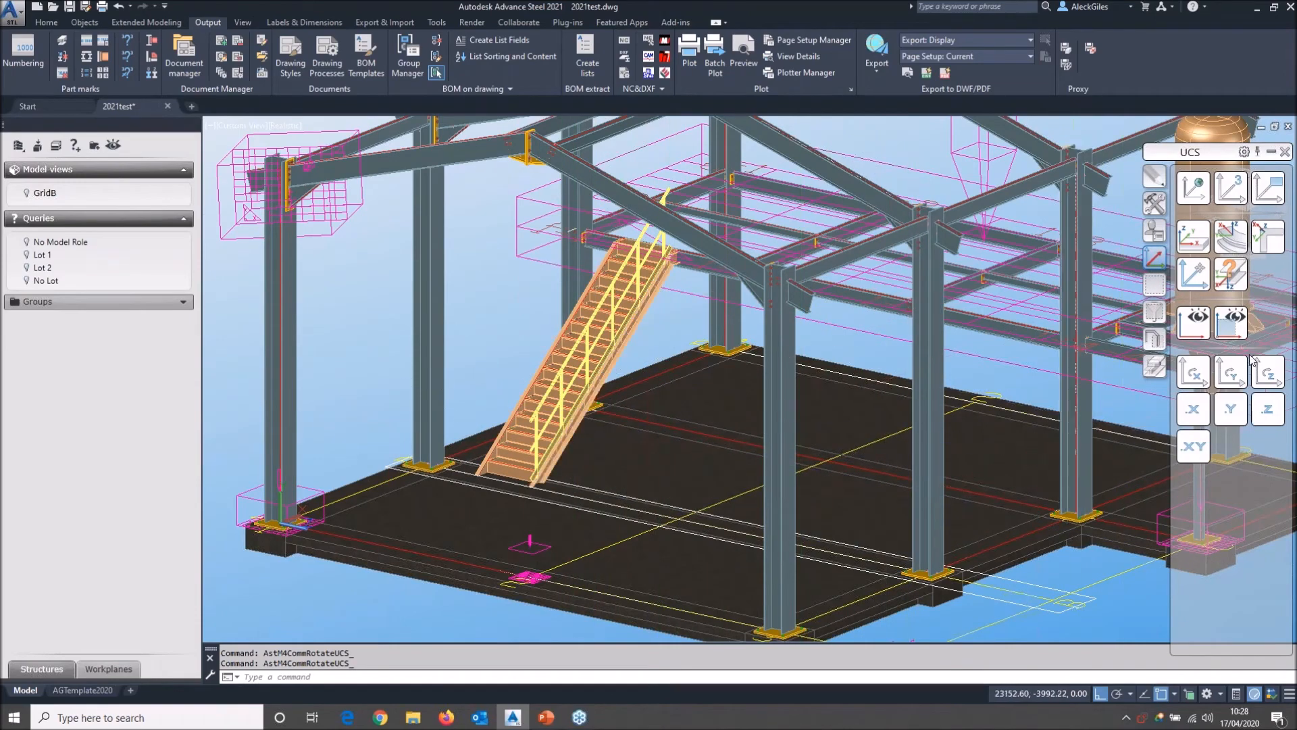
# Set the assembly detailing coordinate system of the stair handrail and the adjacent stair stringer from the current UCS.
pyautogui.click(1154, 202)
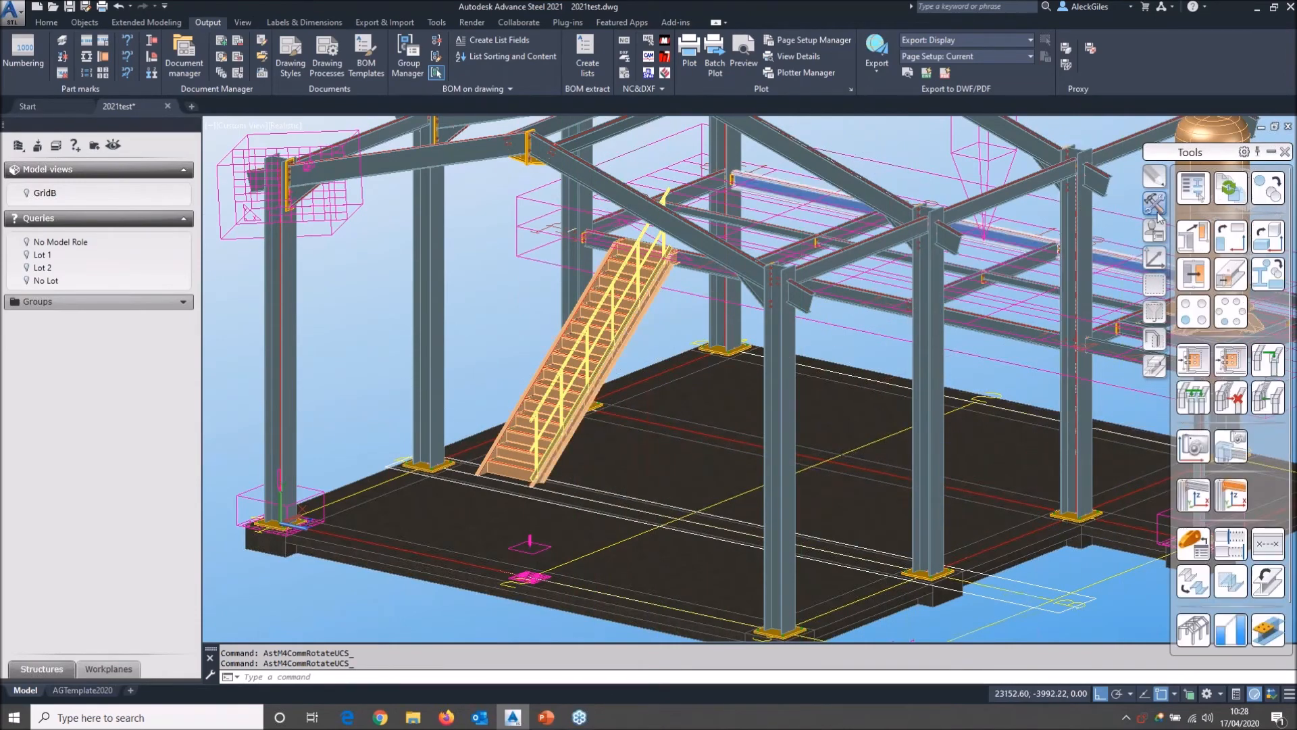
pyautogui.click(1239, 501)
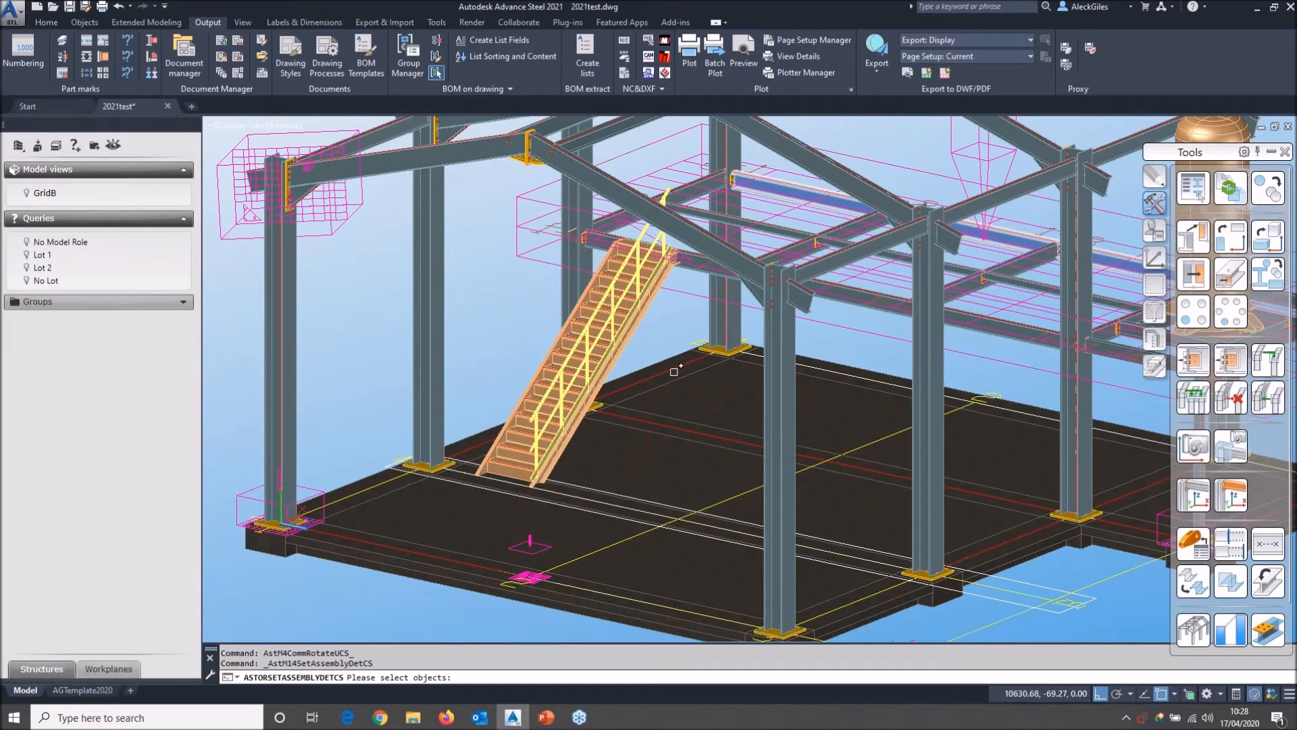
pyautogui.click(629, 334)
pyautogui.click(596, 295)
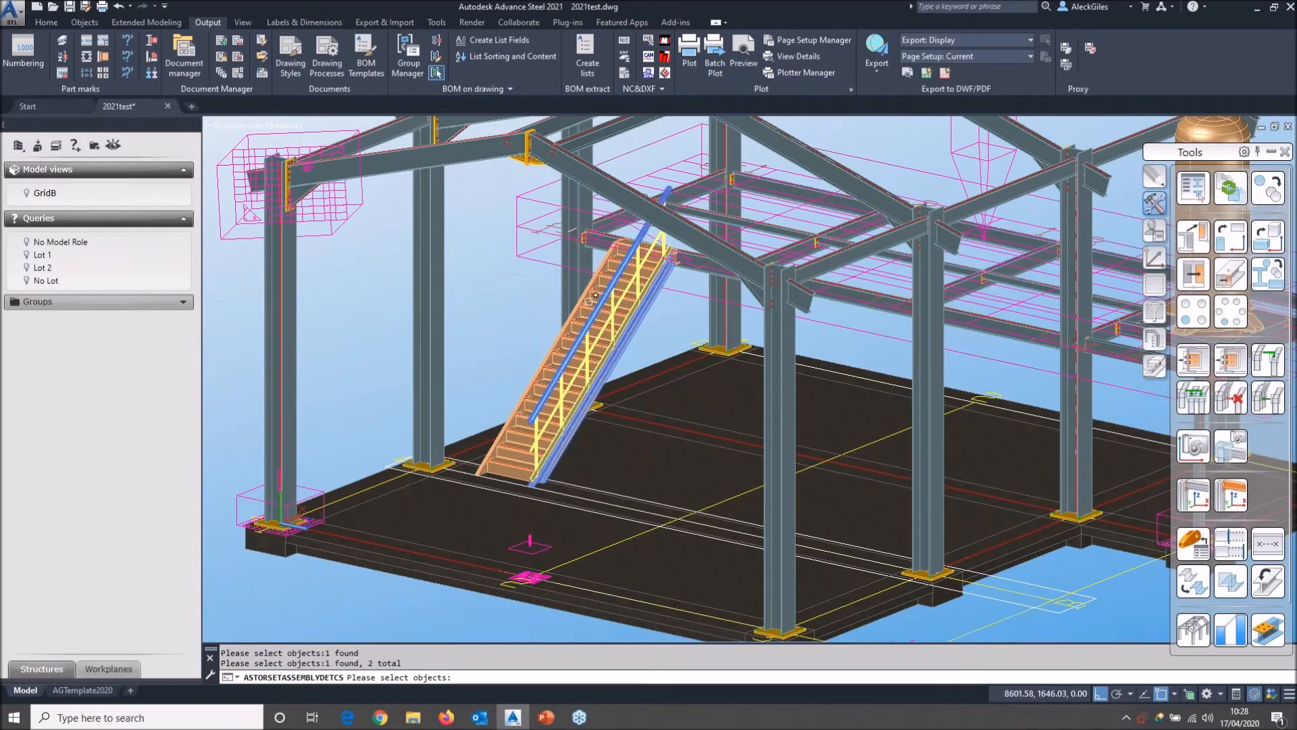
pyautogui.press('Return')
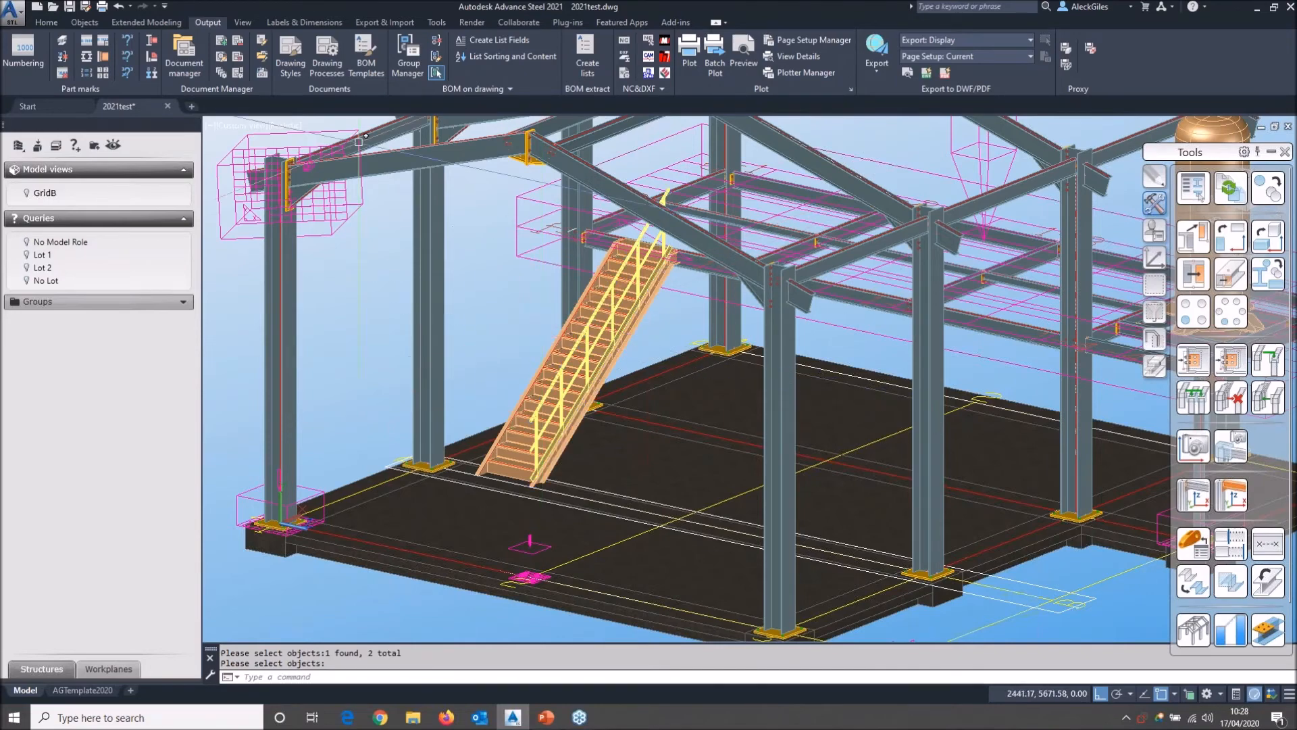
# Run the All Assemblies A3-A1 single drawing process on the model, then close its logs and the Assemblies palette.
pyautogui.click(317, 70)
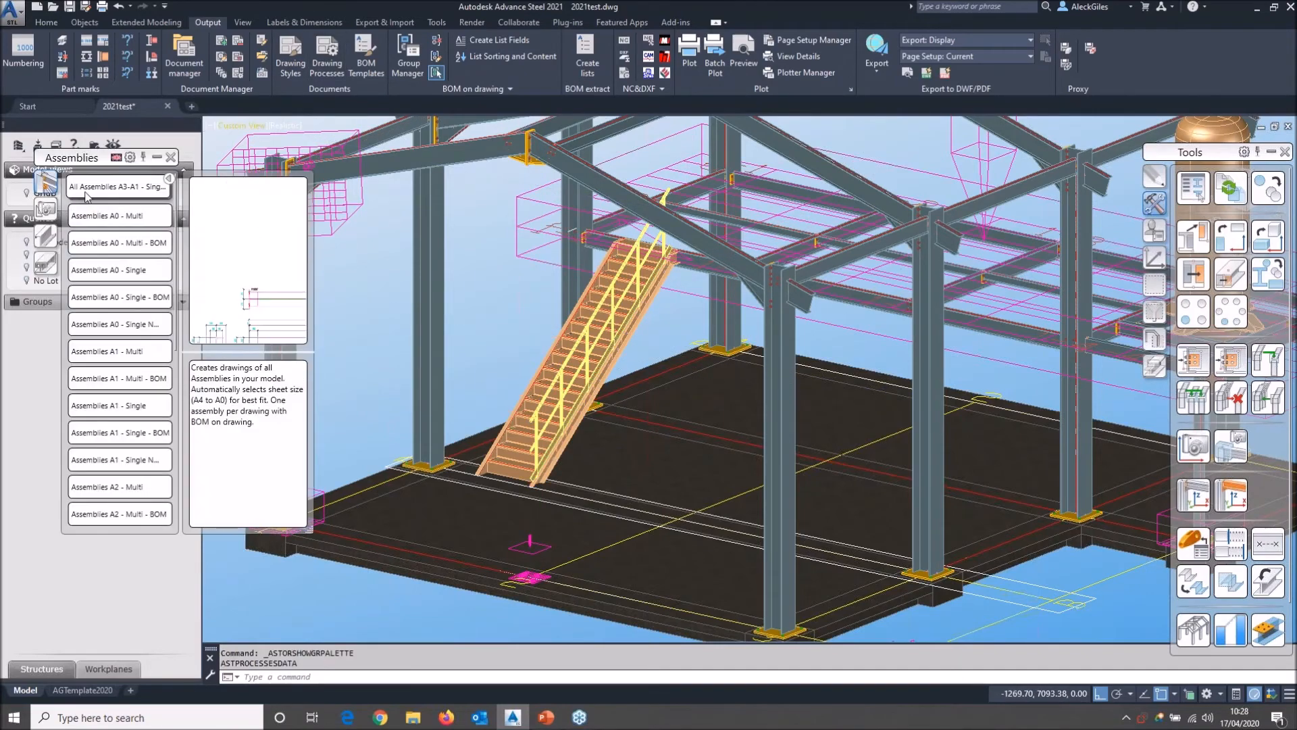
pyautogui.doubleClick(132, 217)
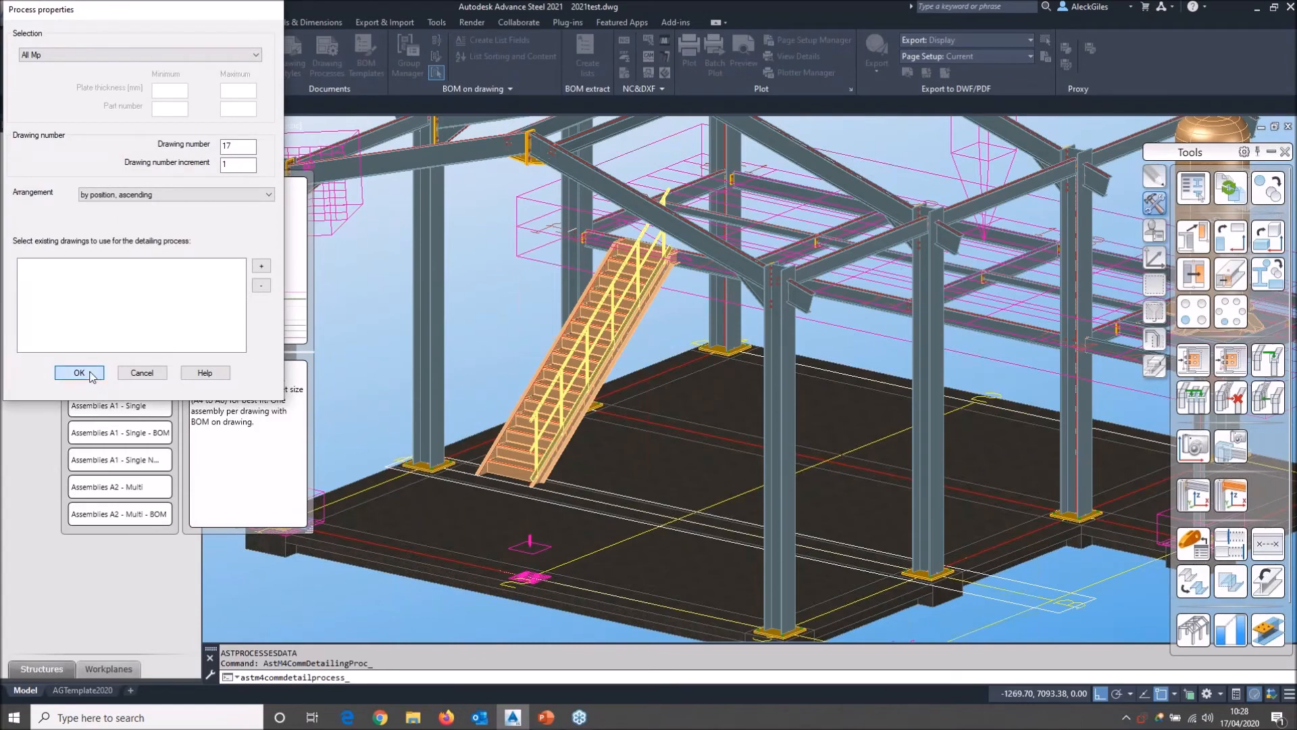
pyautogui.click(79, 372)
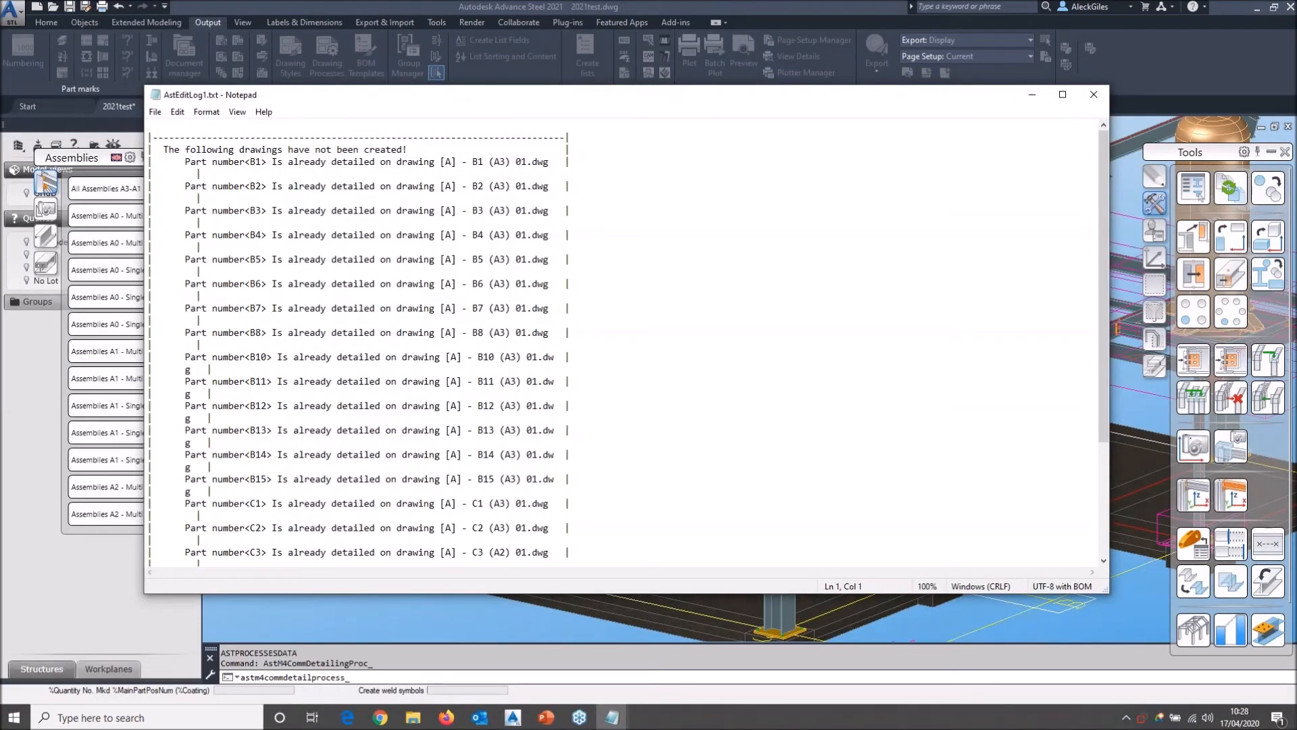
pyautogui.click(1094, 95)
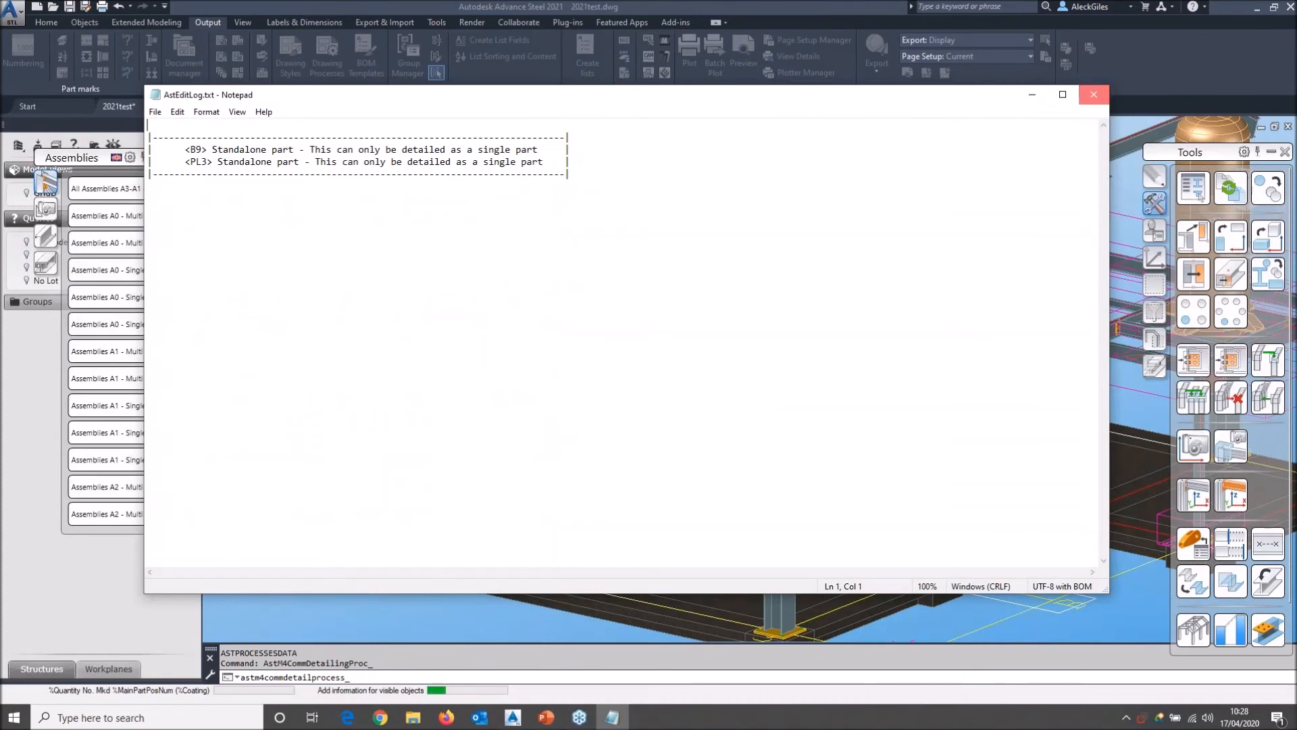
pyautogui.click(1094, 95)
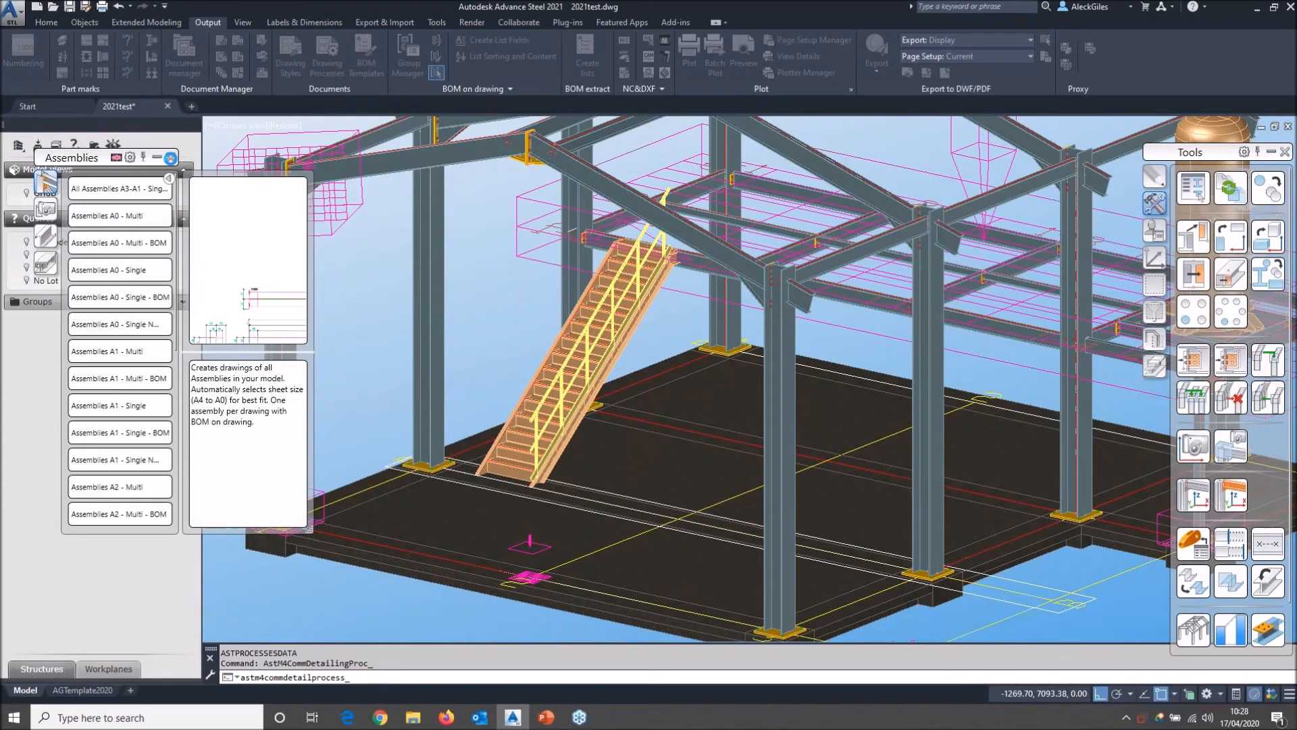
pyautogui.click(170, 157)
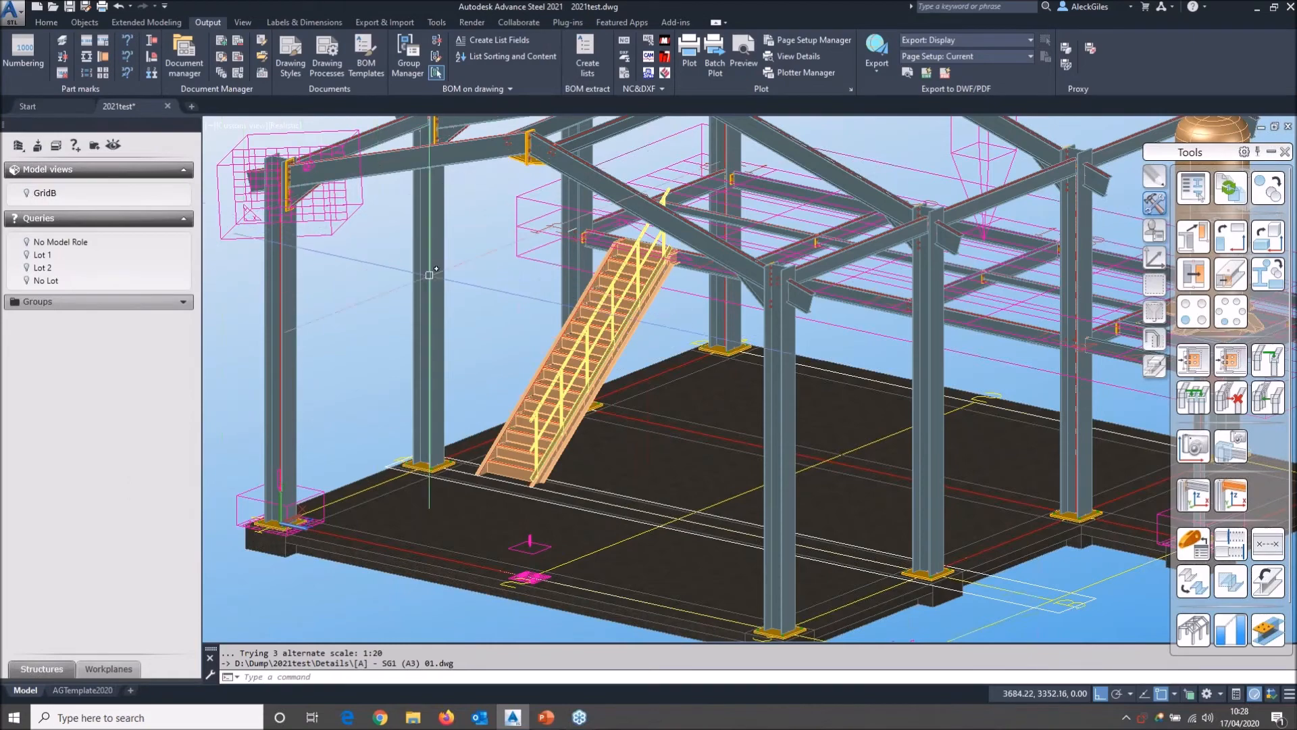
# Show the stair handrail's regenerated RL1 (A2) assembly detail, inspect its inclined layout and close it without saving.
pyautogui.click(604, 304)
pyautogui.rightClick(491, 250)
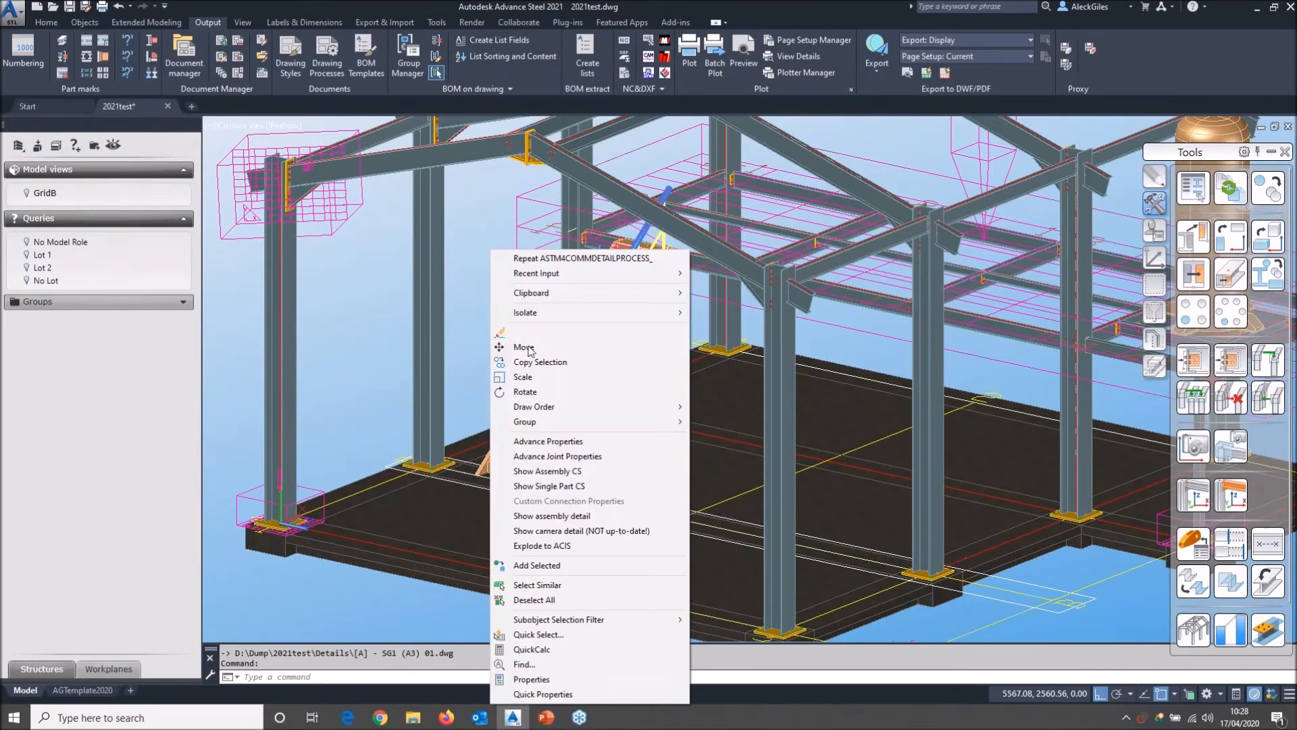
pyautogui.click(560, 516)
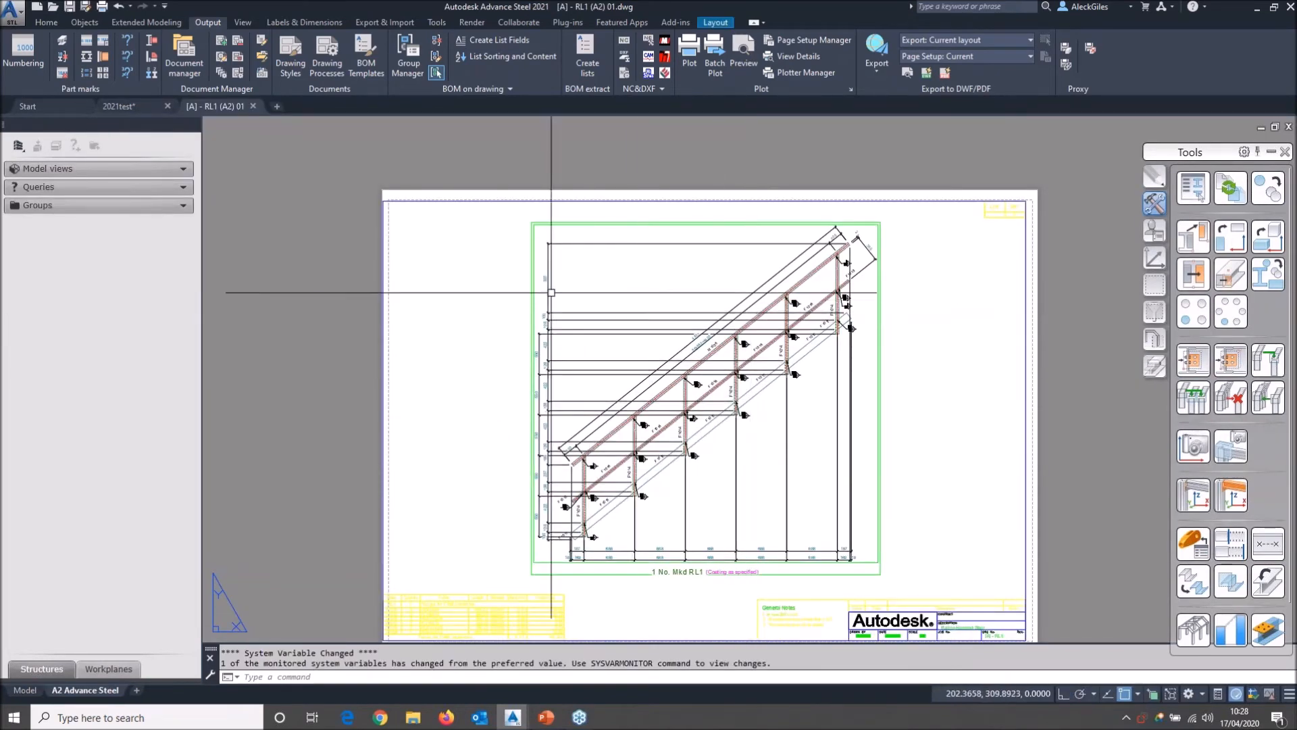
pyautogui.scroll(3, 584, 330)
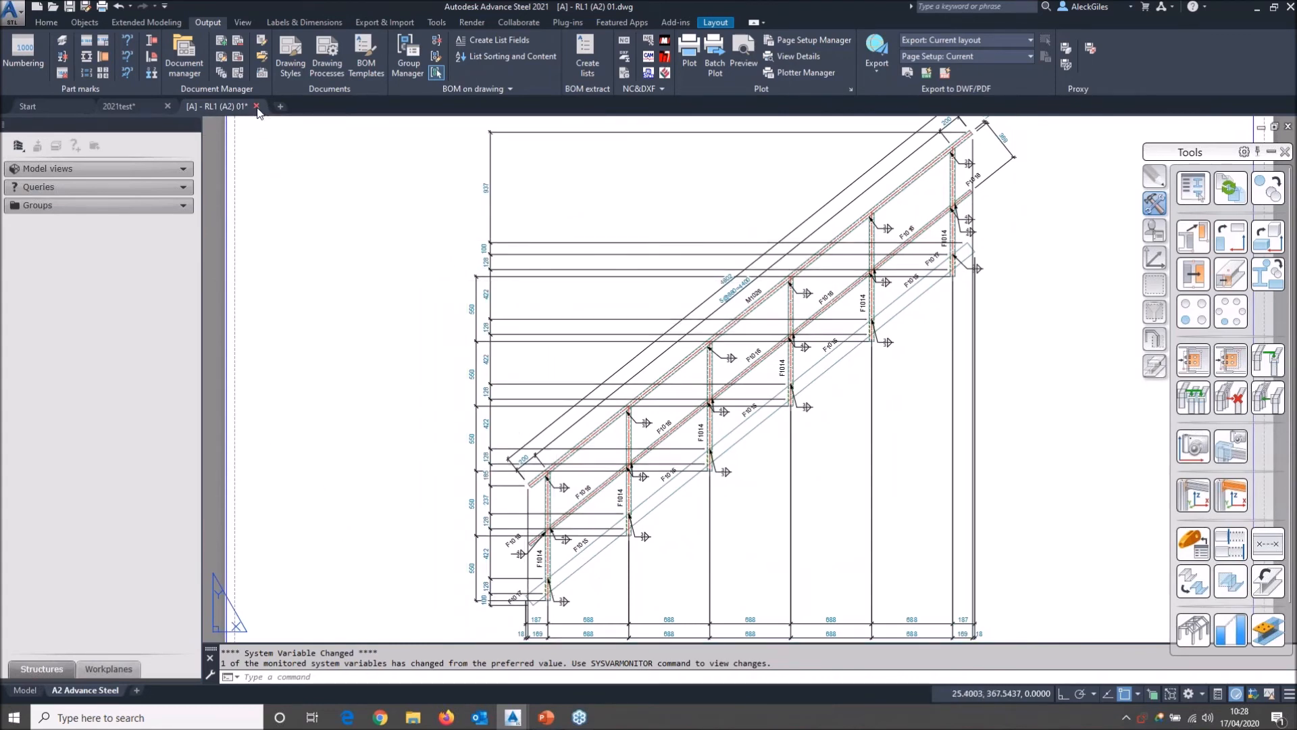
pyautogui.click(257, 106)
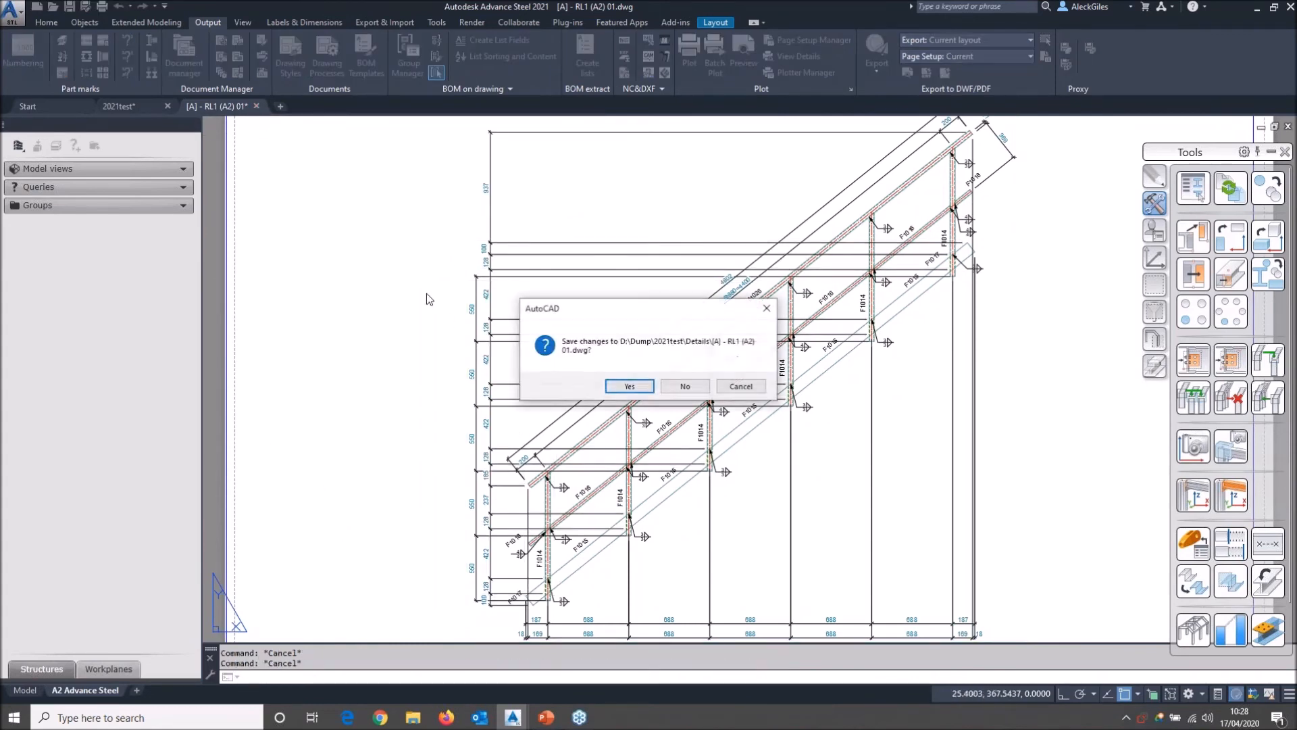
pyautogui.click(685, 387)
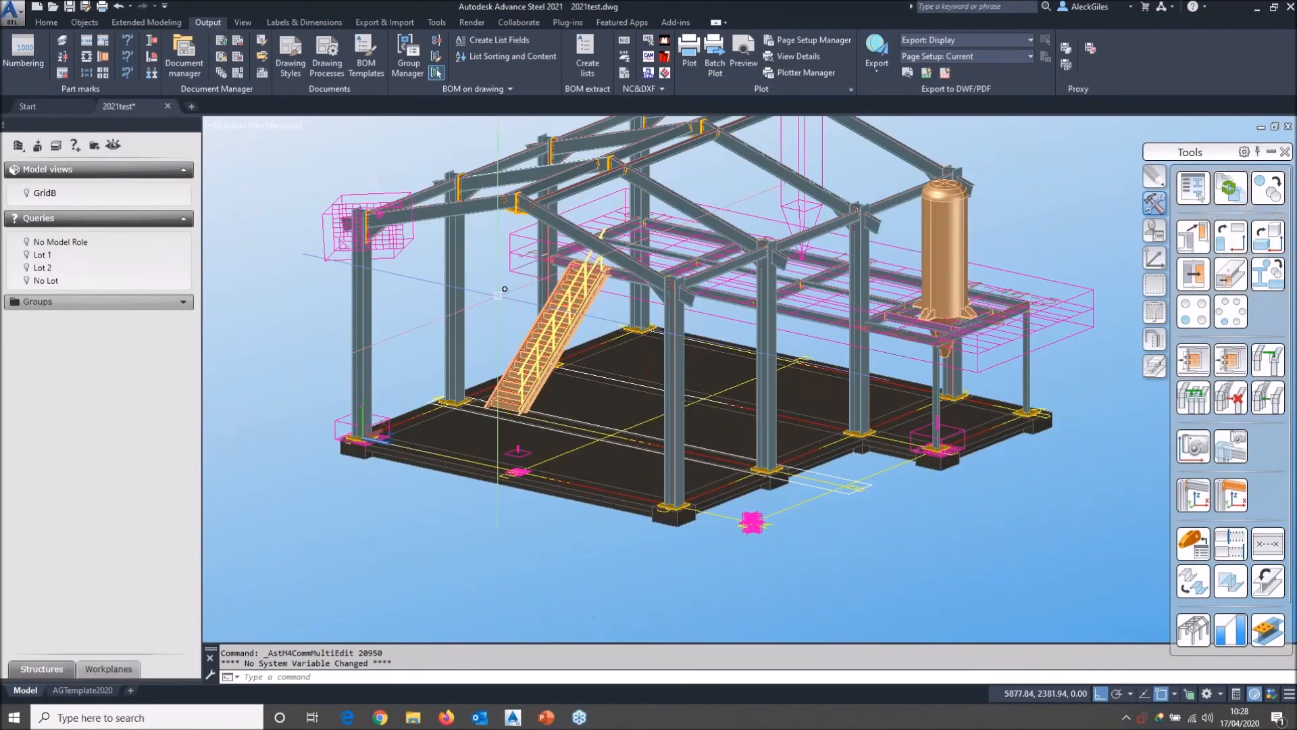
# Switch to the PowerPoint slide show of Webinar - Best Practice Drawings.
pyautogui.moveTo(504, 290); pyautogui.dragTo(514, 363, button='middle')
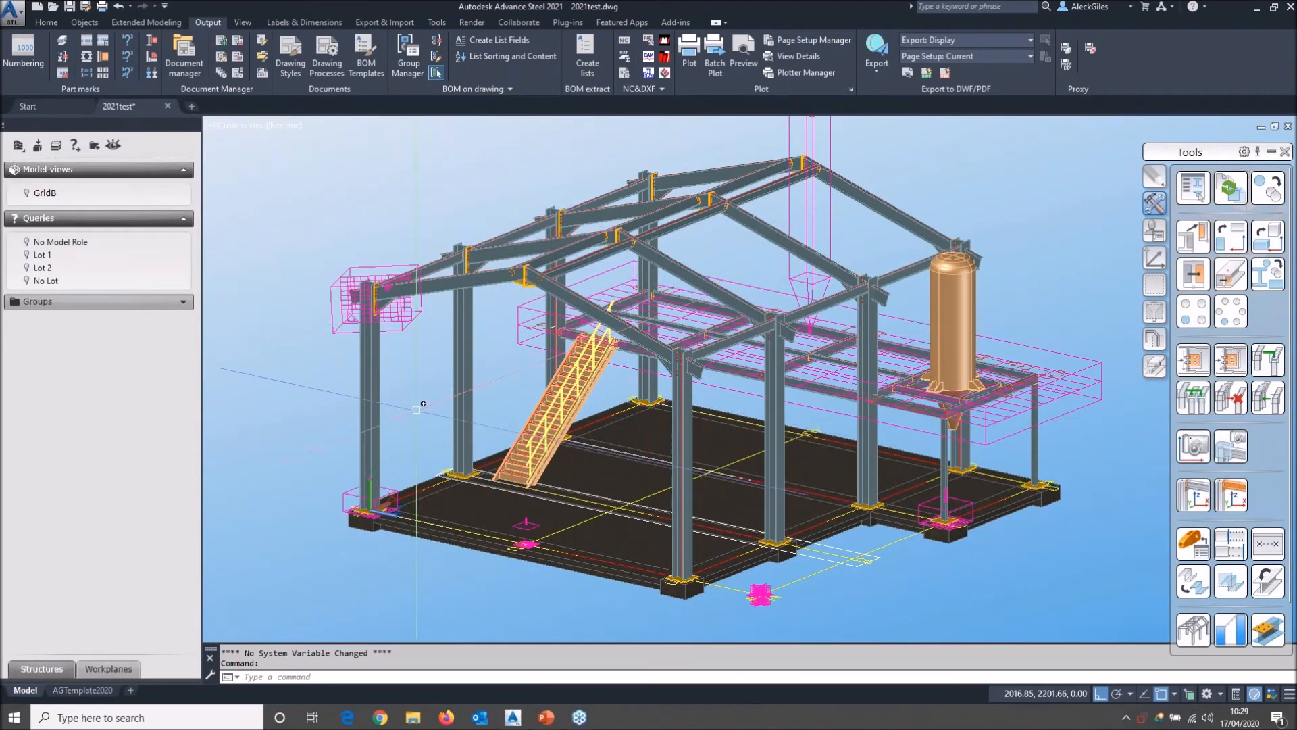
pyautogui.hotkey('alt', 'Tab')
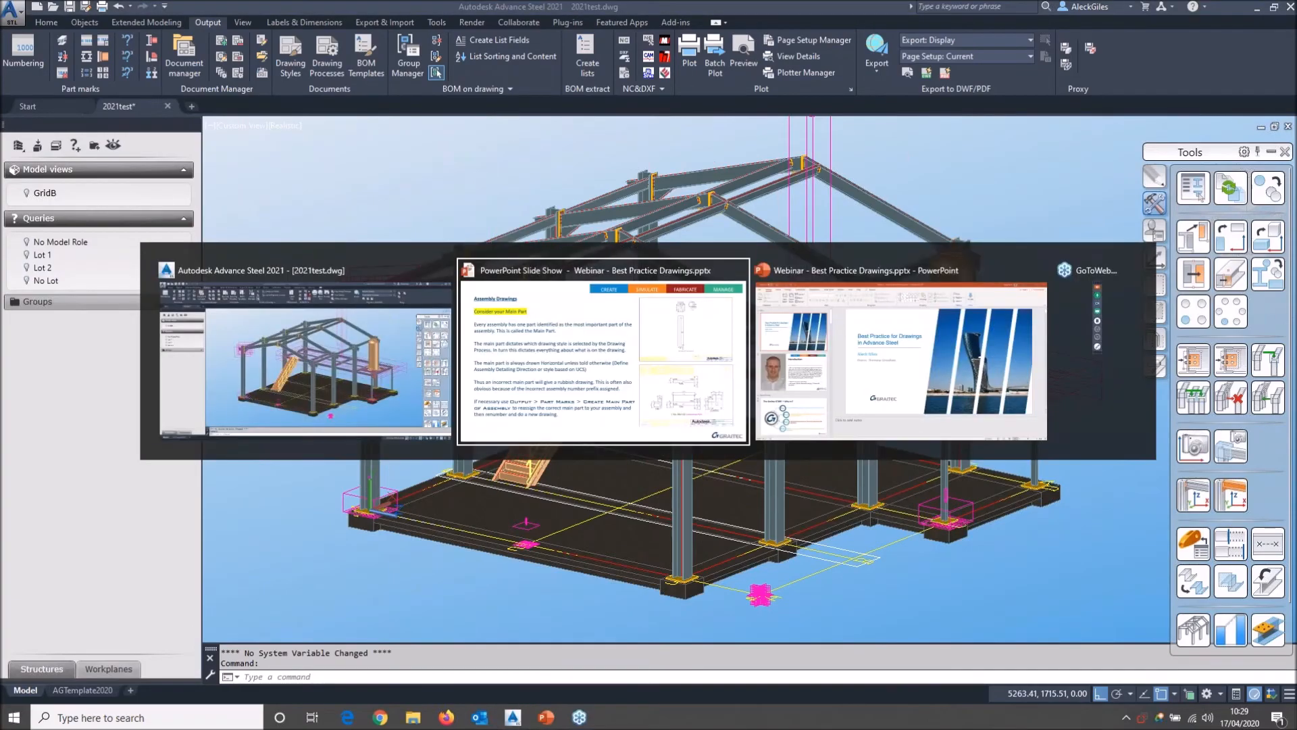